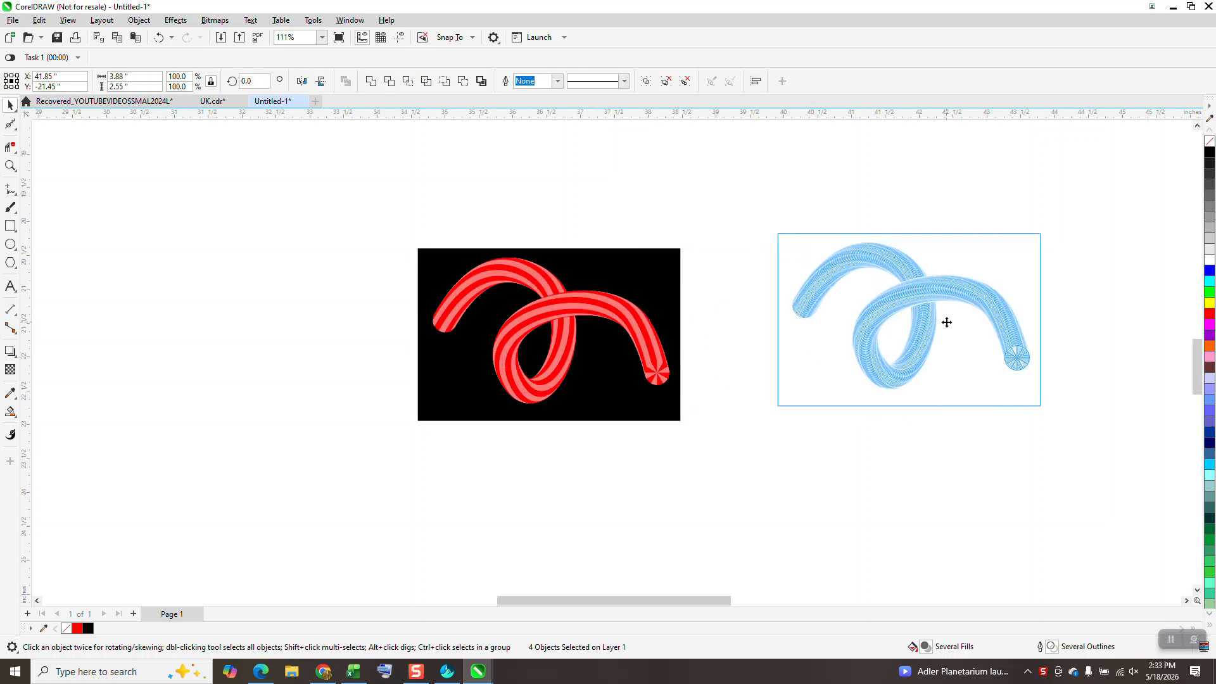
# Step: Draw a freehand looping curve about 4.58 in wide and 2.51 in high beside the candy tube sample, and smooth it along its length
pyautogui.click(11, 190)
pyautogui.click(61, 190)
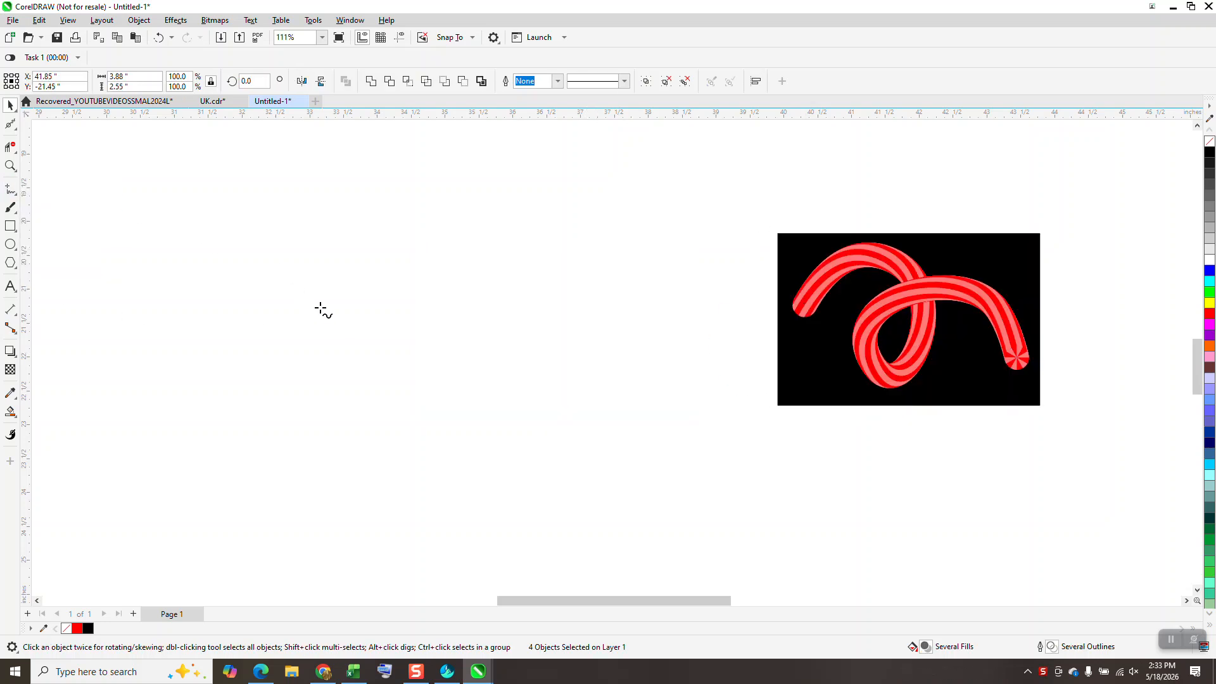
pyautogui.moveTo(306, 304)
pyautogui.mouseDown()
pyautogui.moveTo(341, 270)
pyautogui.moveTo(460, 280)
pyautogui.moveTo(490, 358)
pyautogui.moveTo(438, 418)
pyautogui.moveTo(393, 377)
pyautogui.moveTo(445, 306)
pyautogui.moveTo(578, 355)
pyautogui.moveTo(617, 430)
pyautogui.mouseUp()
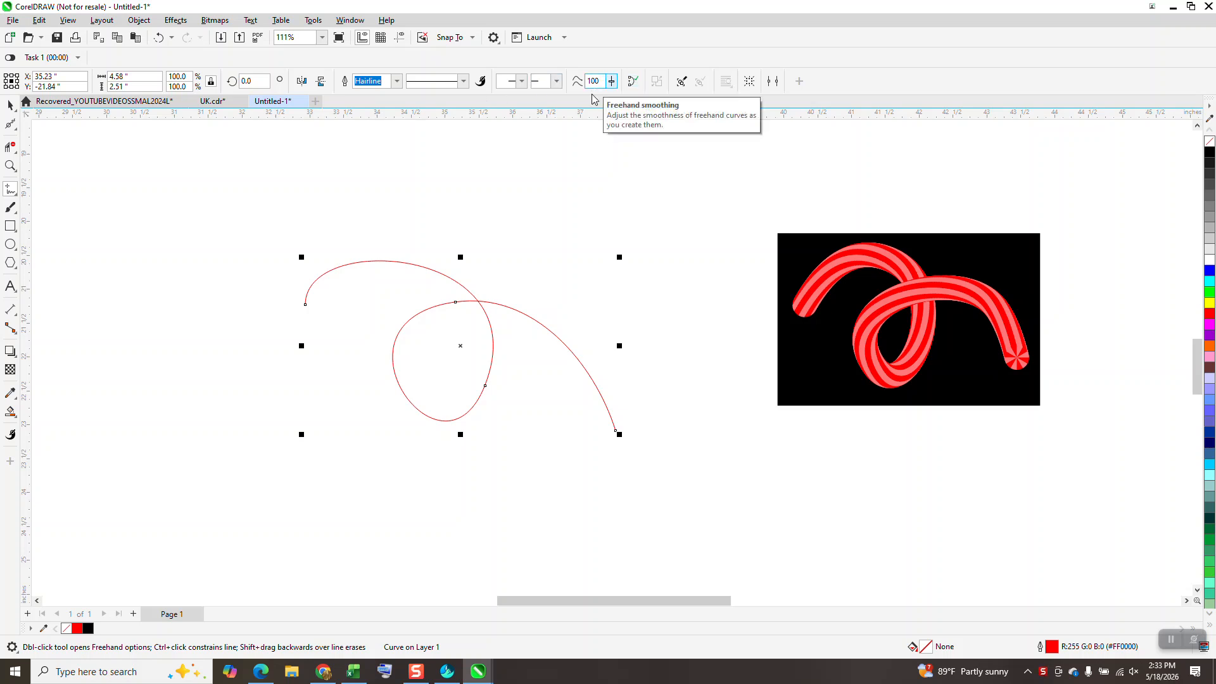
pyautogui.click(16, 130)
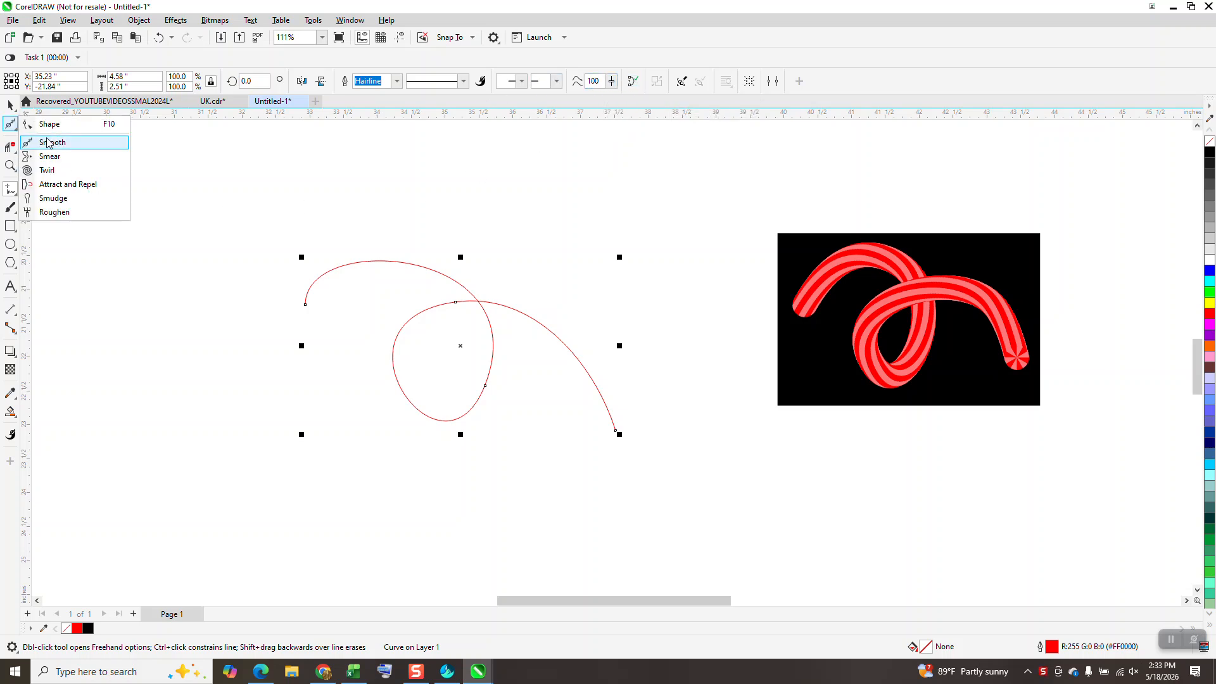
pyautogui.click(56, 151)
pyautogui.moveTo(299, 308)
pyautogui.mouseDown()
pyautogui.moveTo(334, 267)
pyautogui.moveTo(388, 265)
pyautogui.moveTo(482, 323)
pyautogui.moveTo(487, 396)
pyautogui.moveTo(404, 393)
pyautogui.moveTo(420, 328)
pyautogui.moveTo(550, 361)
pyautogui.moveTo(601, 429)
pyautogui.mouseUp()
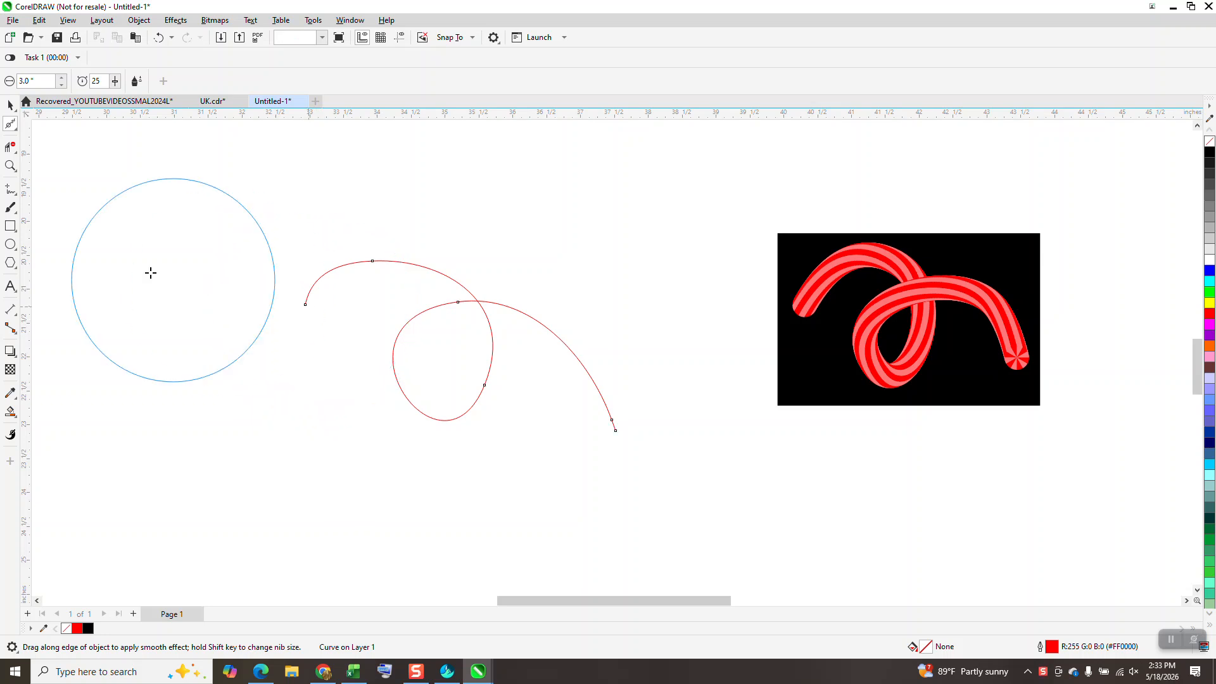
# Step: Reshape the curve by moving its left end node slightly outward, and delete the surplus nodes near both ends
pyautogui.click(12, 126)
pyautogui.click(49, 124)
pyautogui.click(305, 304)
pyautogui.moveTo(305, 305); pyautogui.dragTo(318, 276)
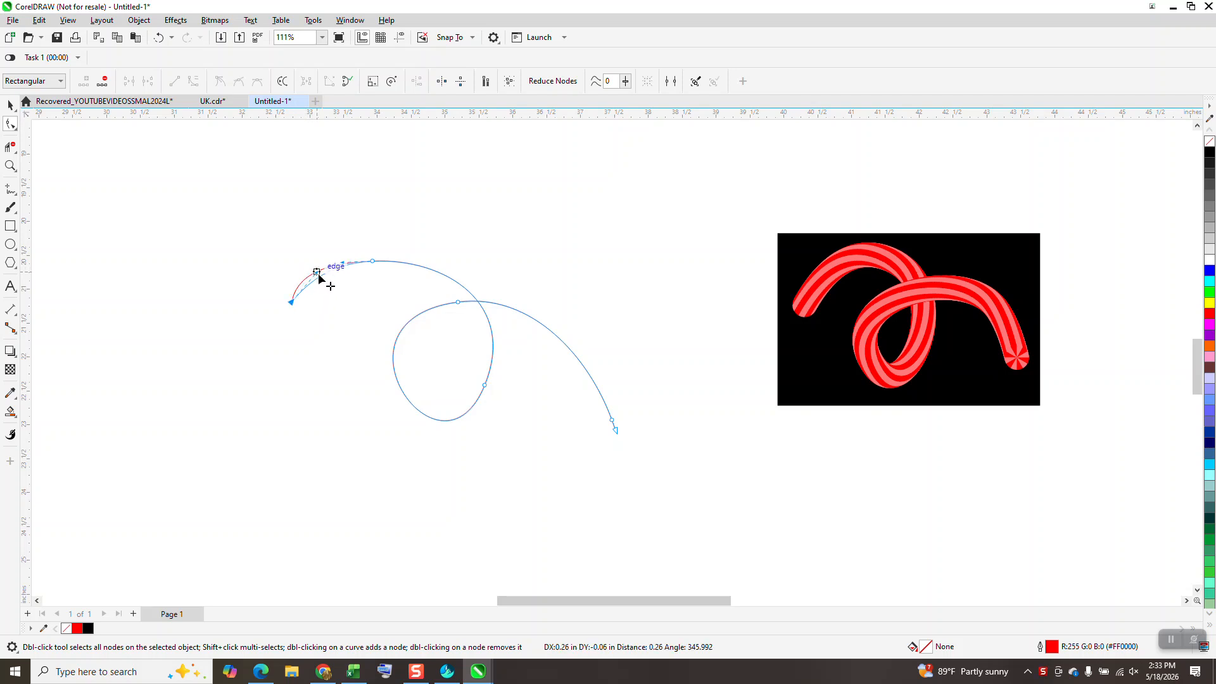
pyautogui.click(372, 261)
pyautogui.press('Delete')
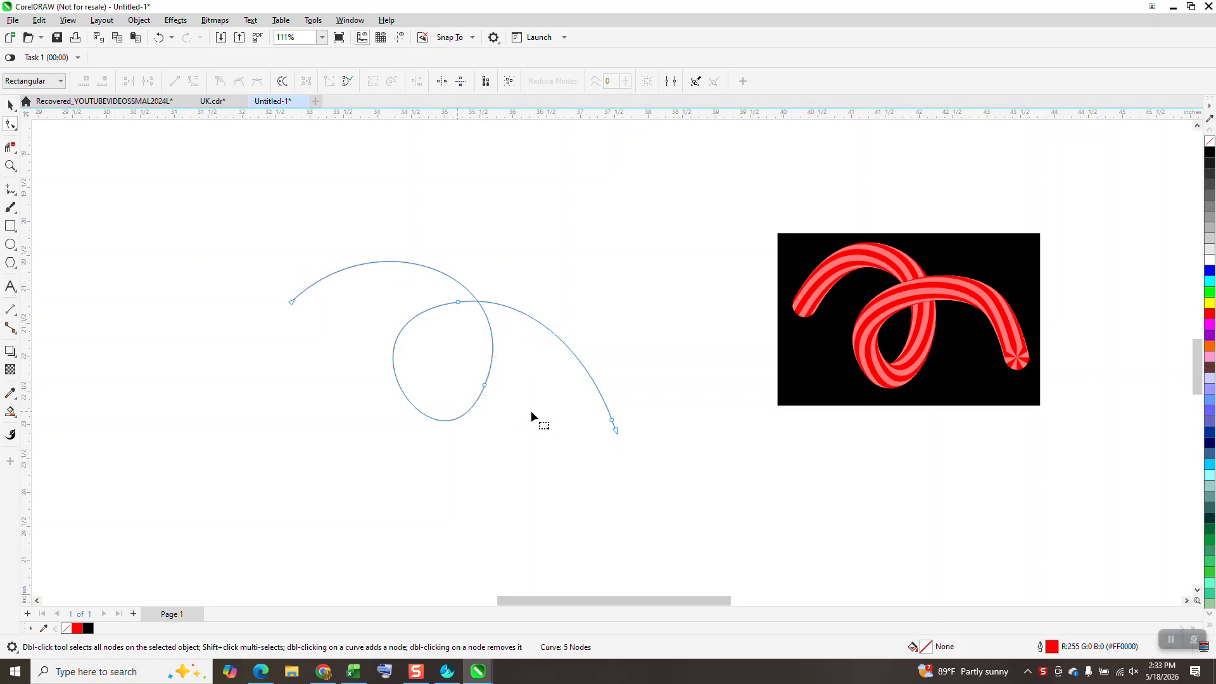
pyautogui.click(613, 421)
pyautogui.press('Delete')
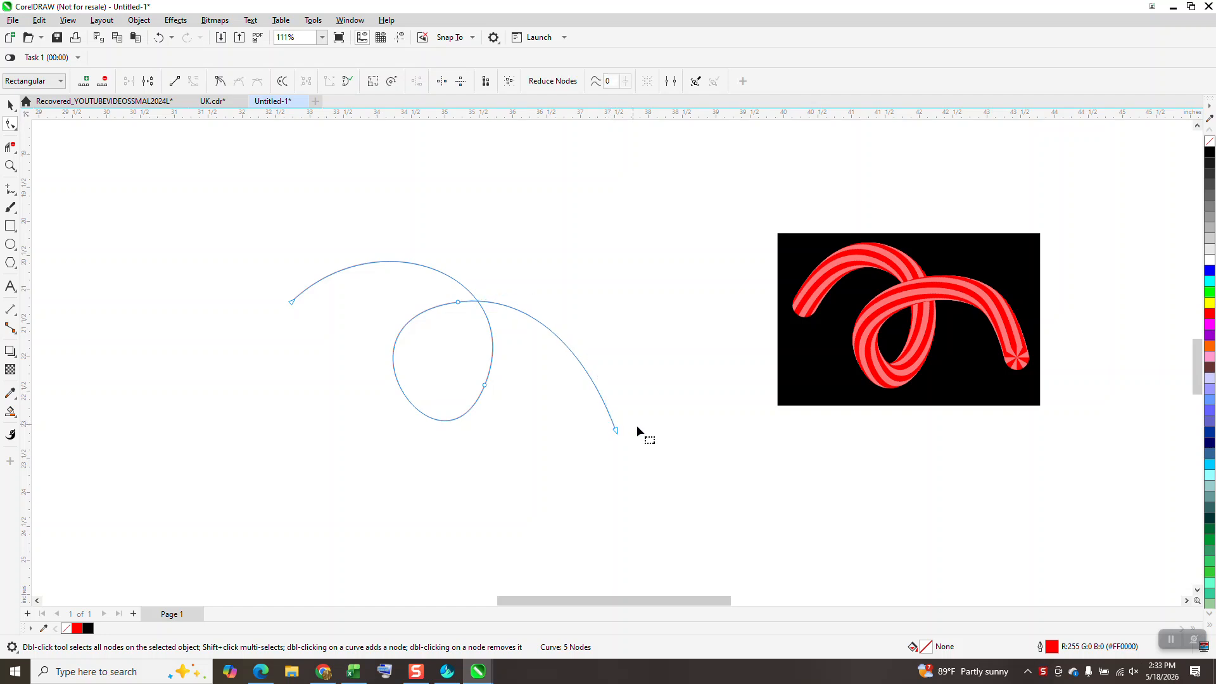
# Step: Draw a circle about 3.93 in in diameter centred on the page, and move the looping curve away to its left
pyautogui.click(16, 252)
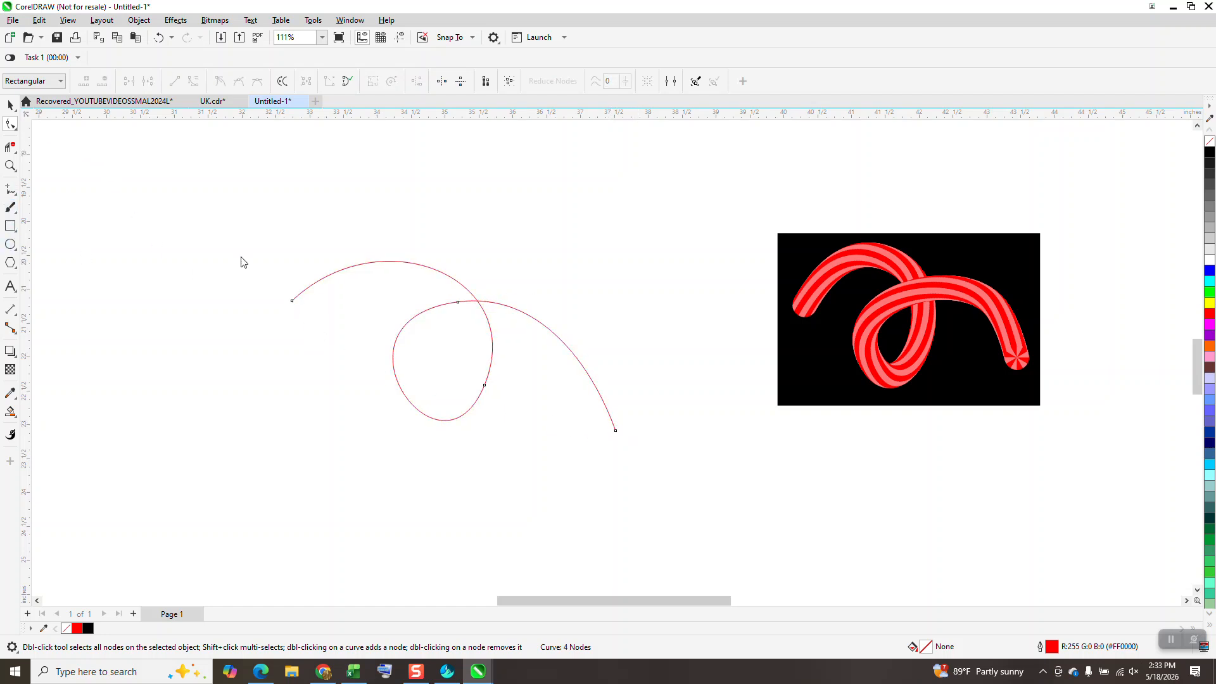
pyautogui.scroll(-3, 506, 291)
pyautogui.moveTo(572, 368); pyautogui.dragTo(545, 440)
pyautogui.press('p')
pyautogui.click(10, 105)
pyautogui.moveTo(449, 275); pyautogui.dragTo(321, 247)
pyautogui.moveTo(456, 320); pyautogui.dragTo(265, 289)
pyautogui.click(10, 189)
pyautogui.moveTo(384, 189); pyautogui.dragTo(381, 374)
pyautogui.press('Delete')
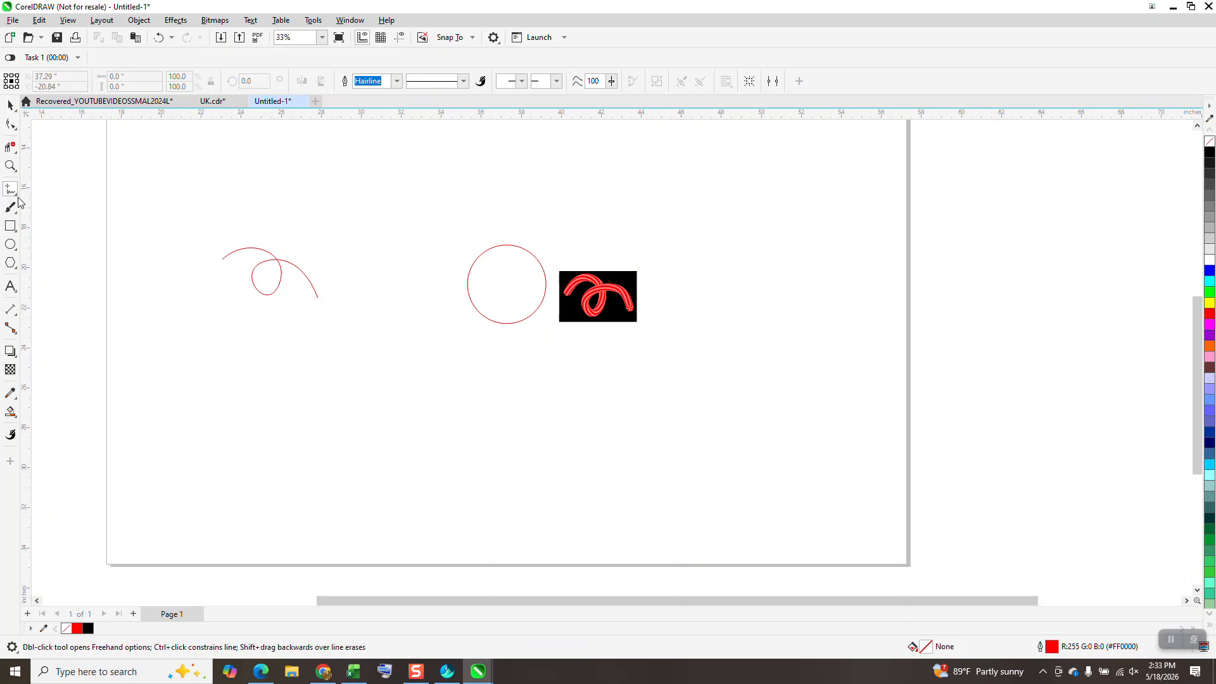
# Step: Draw a vertical two-point line about 7.85 in long and centre it on the page, through the circle
pyautogui.click(16, 194)
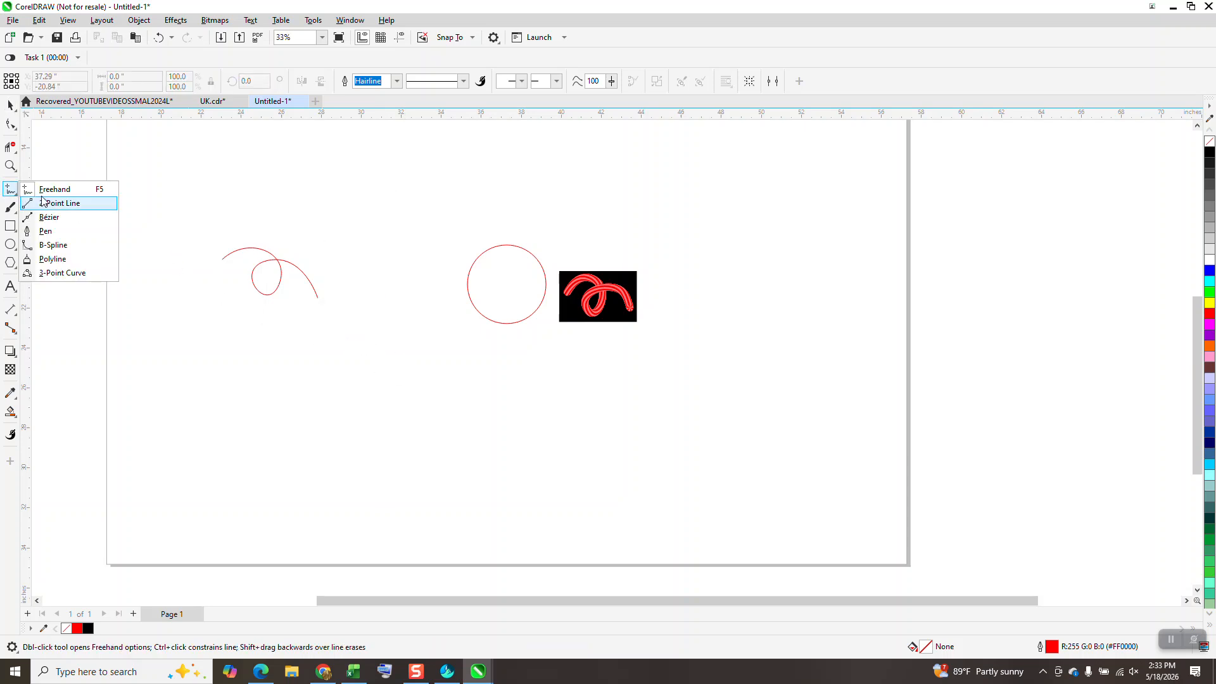
pyautogui.click(52, 204)
pyautogui.moveTo(446, 223); pyautogui.dragTo(449, 380)
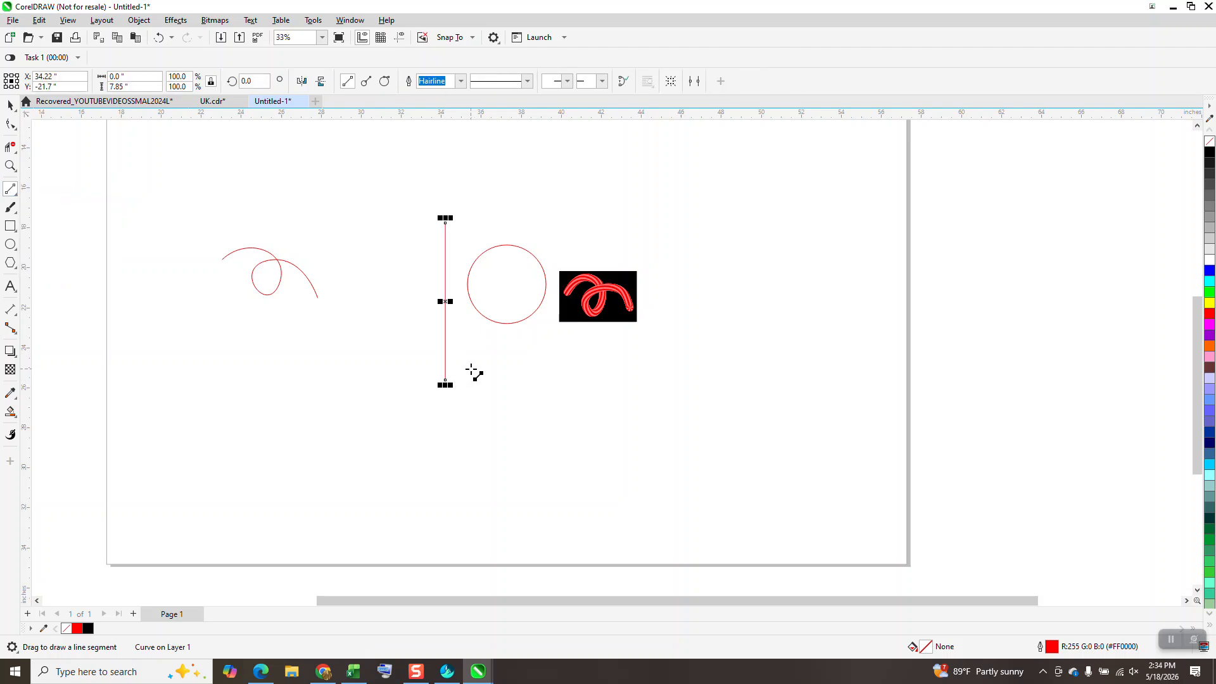
pyautogui.press('p')
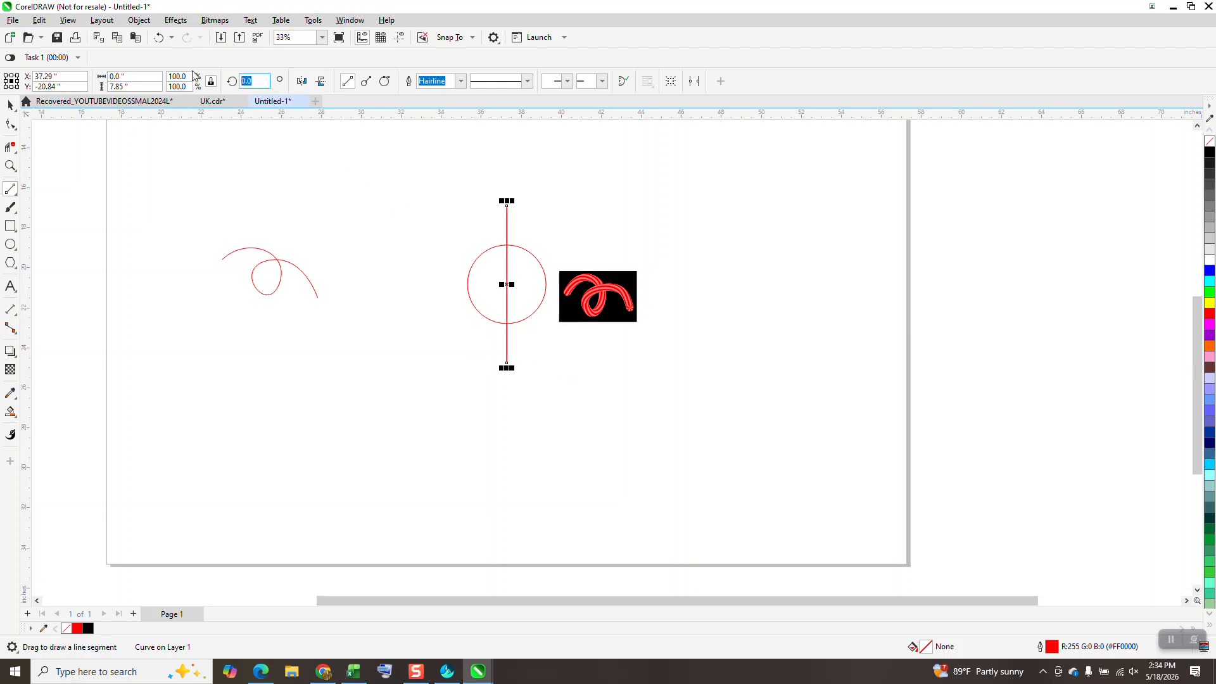
# Step: Create a copy of the line rotated 30°, and repeat it four times to divide the circle into twelve equal segments
pyautogui.write('30')
pyautogui.press('Return')
pyautogui.hotkey('ctrl', 'd')
pyautogui.hotkey('ctrl', 'd')
pyautogui.hotkey('ctrl', 'd')
pyautogui.hotkey('ctrl', 'd')
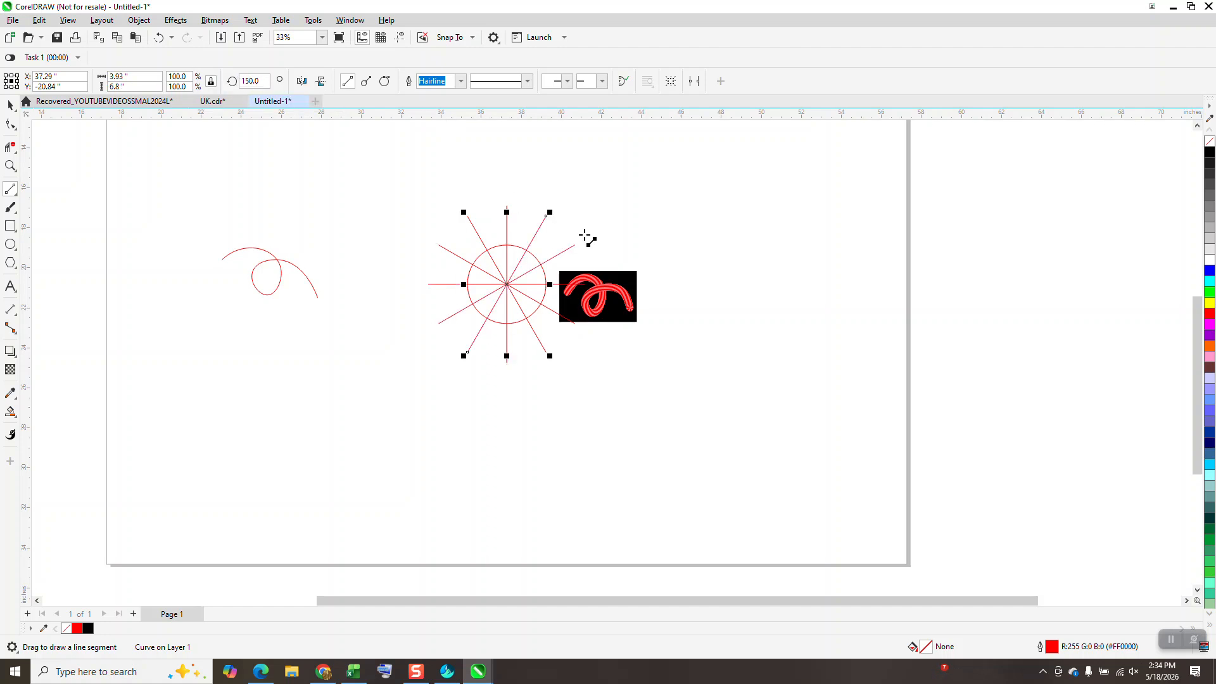
# Step: Move the candy tube sample well clear of the radiating lines, and group the circle with its six lines
pyautogui.click(11, 105)
pyautogui.moveTo(672, 251); pyautogui.dragTo(543, 336)
pyautogui.moveTo(587, 301); pyautogui.dragTo(763, 257)
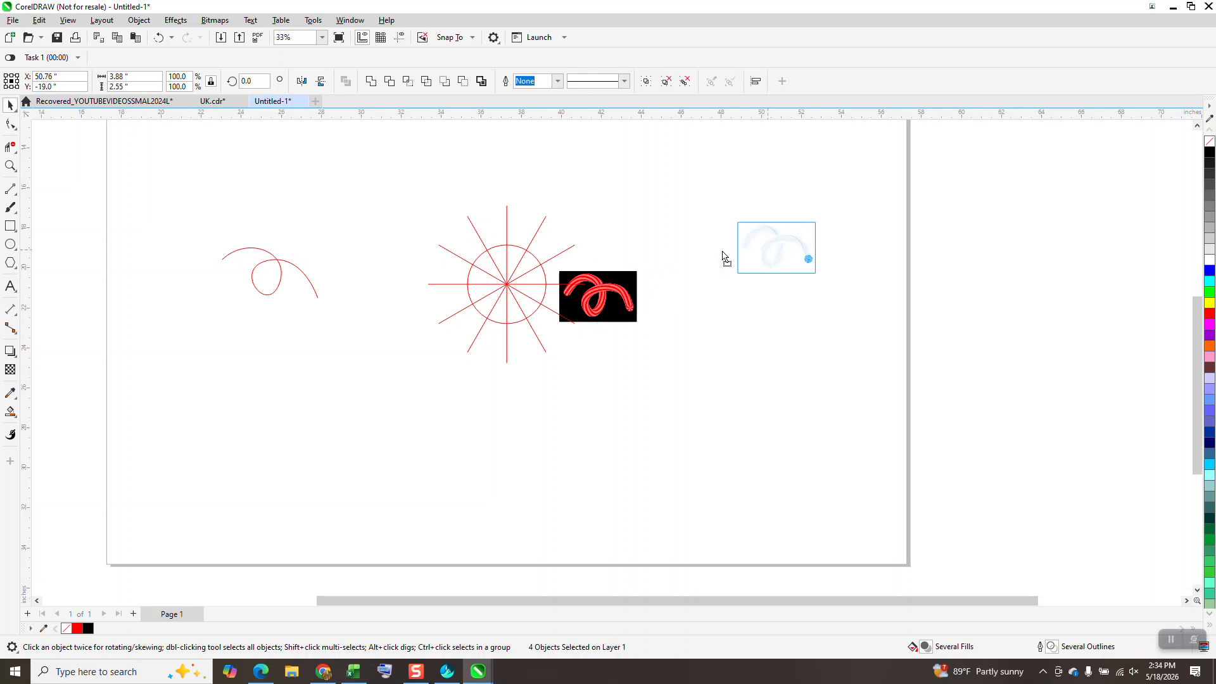
pyautogui.moveTo(418, 178); pyautogui.dragTo(628, 419)
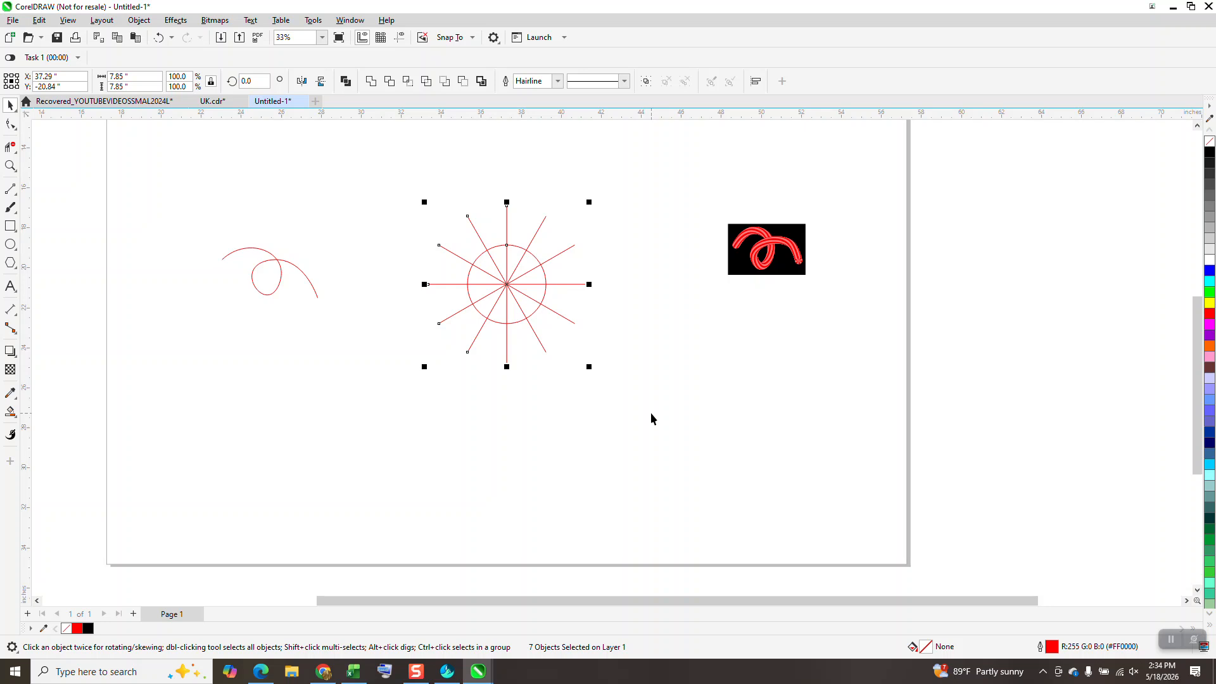
pyautogui.hotkey('ctrl', 'g')
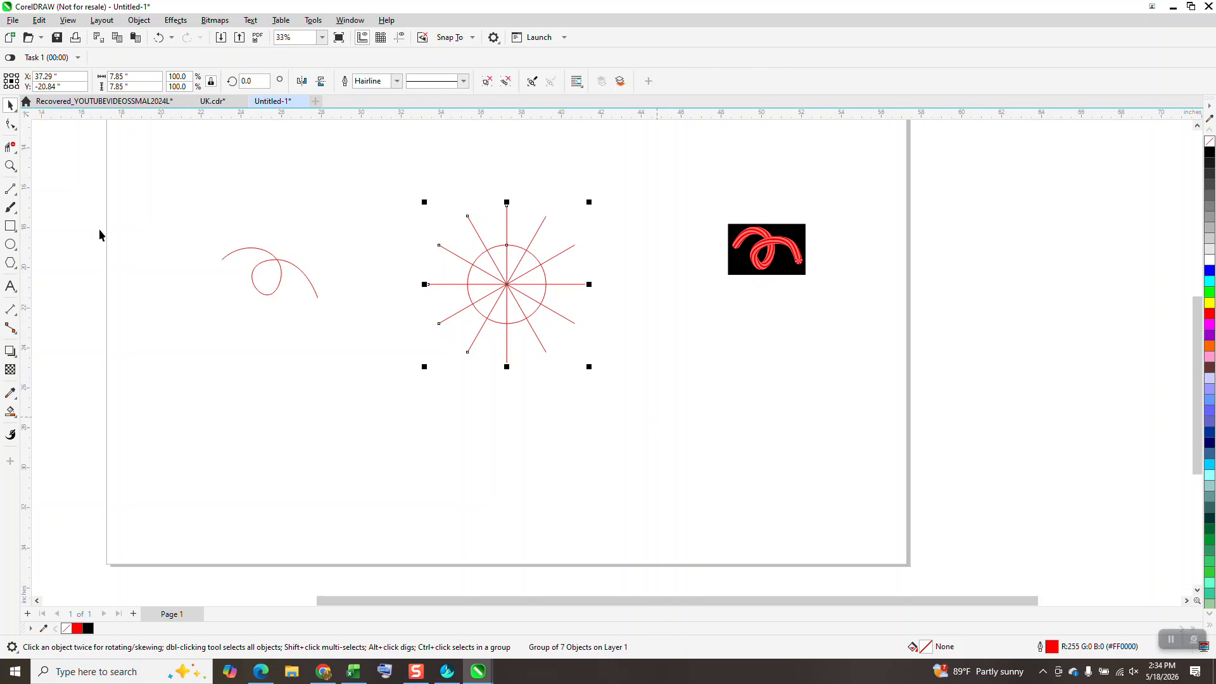
# Step: Smart-fill six alternating segments of the circle with red and no outline, starting just left of the vertical line's upper half
pyautogui.click(11, 166)
pyautogui.moveTo(421, 215); pyautogui.dragTo(736, 426)
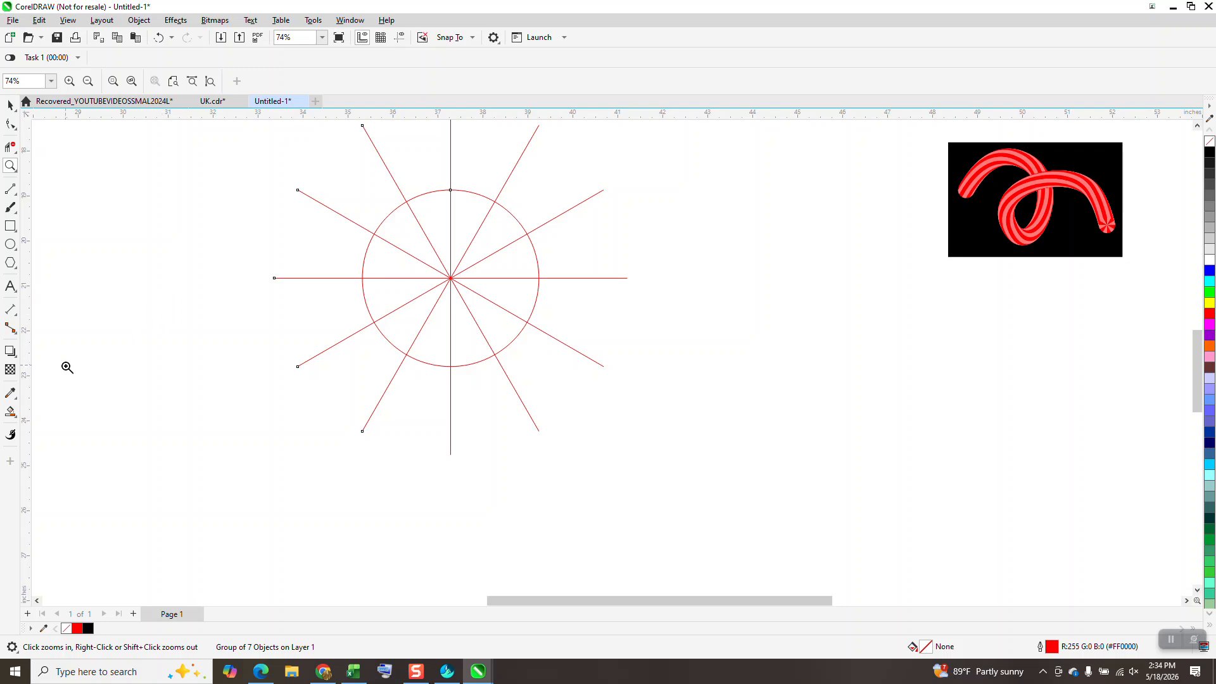
pyautogui.click(10, 412)
pyautogui.click(63, 425)
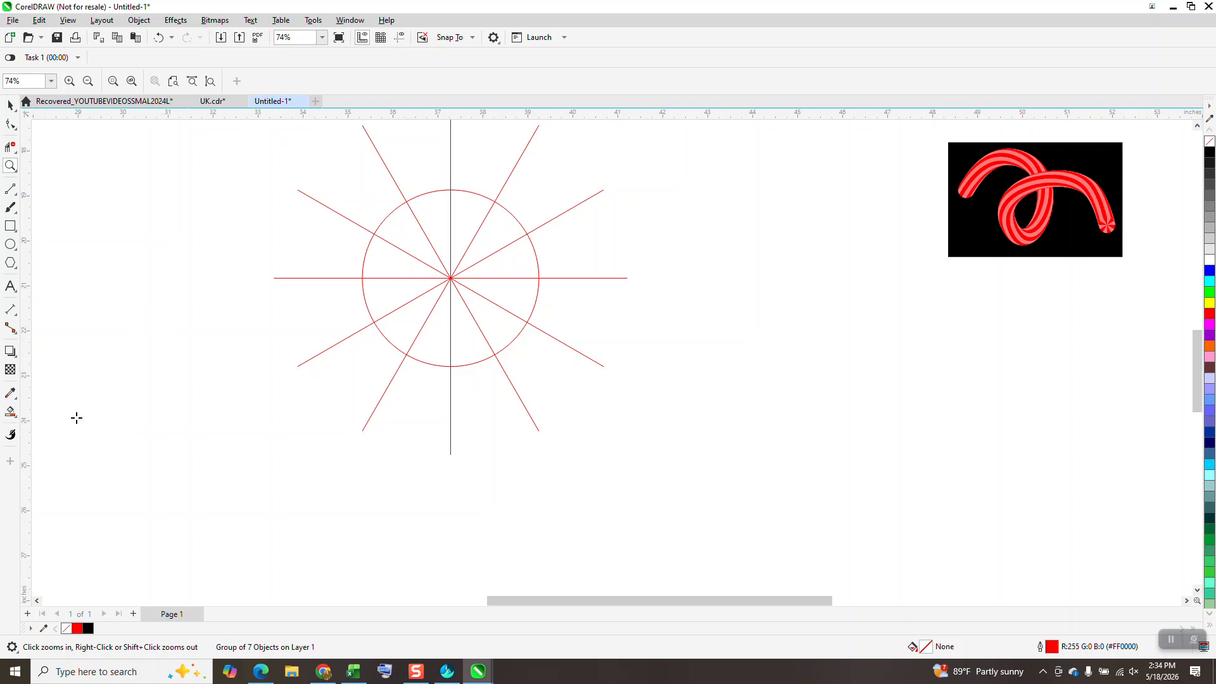
pyautogui.click(434, 211)
pyautogui.click(401, 265)
pyautogui.click(412, 310)
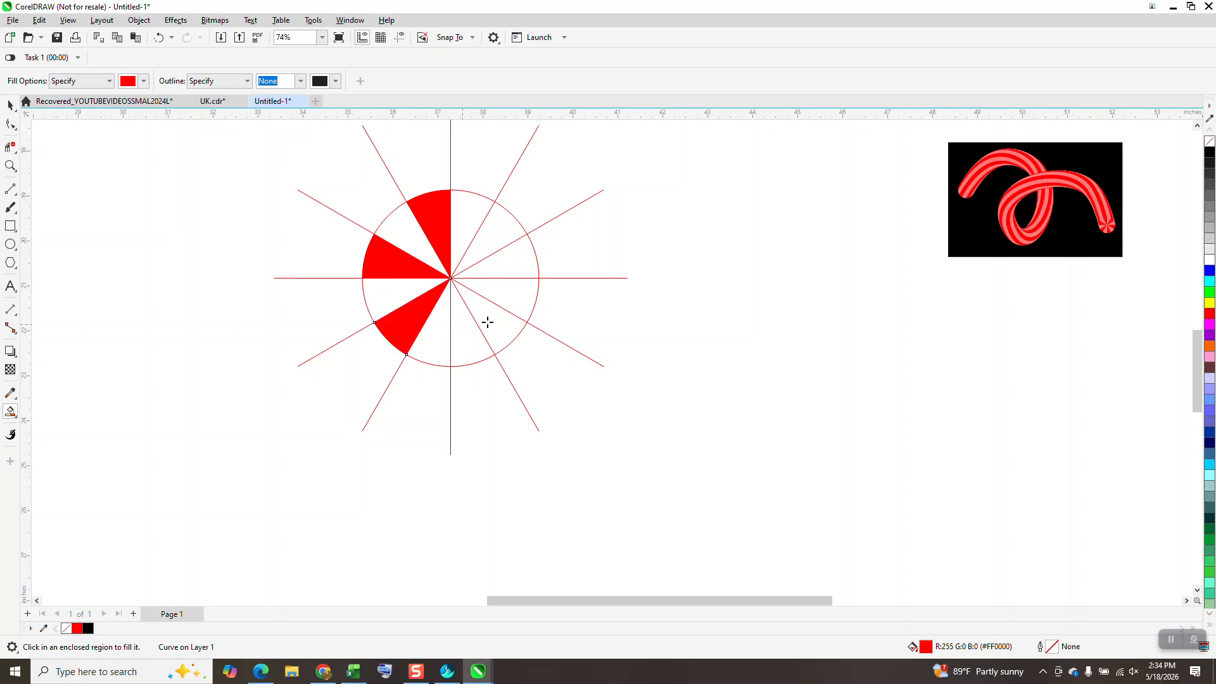
pyautogui.click(474, 328)
pyautogui.click(515, 299)
pyautogui.click(500, 245)
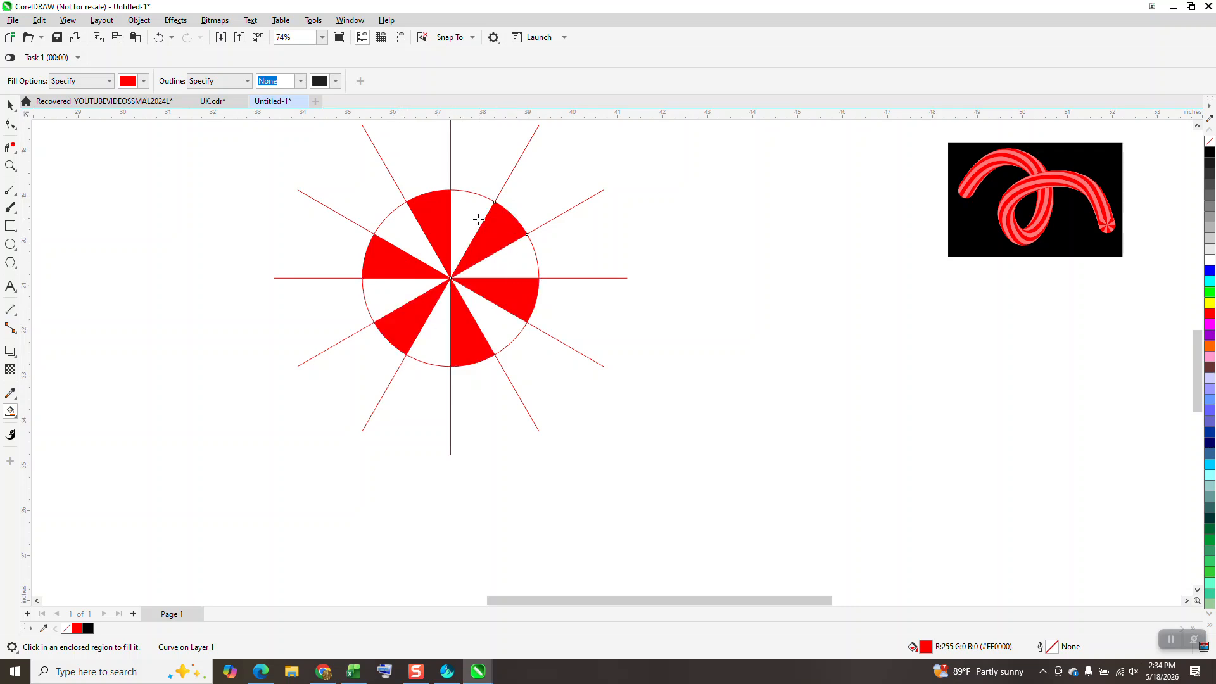
# Step: Smart-fill the segment just right of the vertical line's upper half, and tint it with white to the pink R238 G166 B166
pyautogui.click(475, 216)
pyautogui.click(10, 104)
pyautogui.click(482, 197)
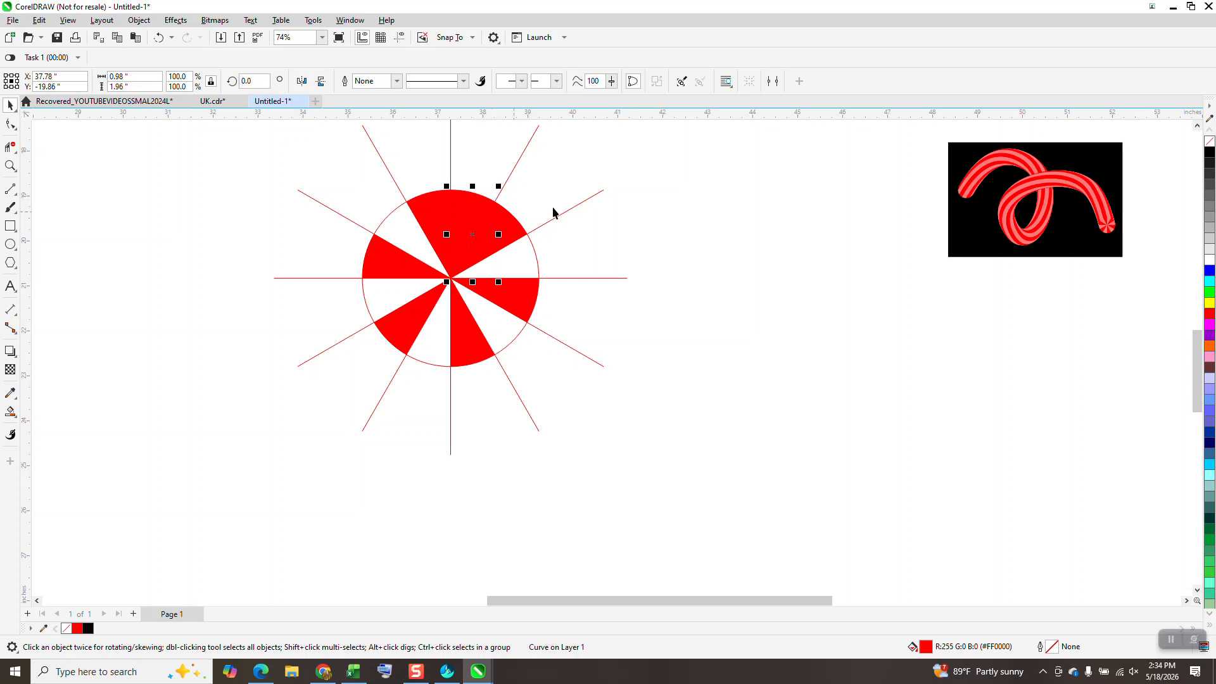
pyautogui.keyDown('ctrl'); pyautogui.click(1210, 252); pyautogui.keyUp('ctrl')
pyautogui.keyDown('ctrl'); pyautogui.click(1210, 252); pyautogui.keyUp('ctrl')
pyautogui.keyDown('ctrl'); pyautogui.click(1210, 252); pyautogui.keyUp('ctrl')
pyautogui.keyDown('ctrl'); pyautogui.click(1210, 252); pyautogui.keyUp('ctrl')
pyautogui.keyDown('ctrl'); pyautogui.click(1210, 252); pyautogui.keyUp('ctrl')
pyautogui.keyDown('ctrl'); pyautogui.click(1211, 252); pyautogui.keyUp('ctrl')
pyautogui.keyDown('ctrl'); pyautogui.click(1211, 253); pyautogui.keyUp('ctrl')
pyautogui.keyDown('ctrl'); pyautogui.click(1211, 252); pyautogui.keyUp('ctrl')
pyautogui.keyDown('ctrl'); pyautogui.click(1210, 252); pyautogui.keyUp('ctrl')
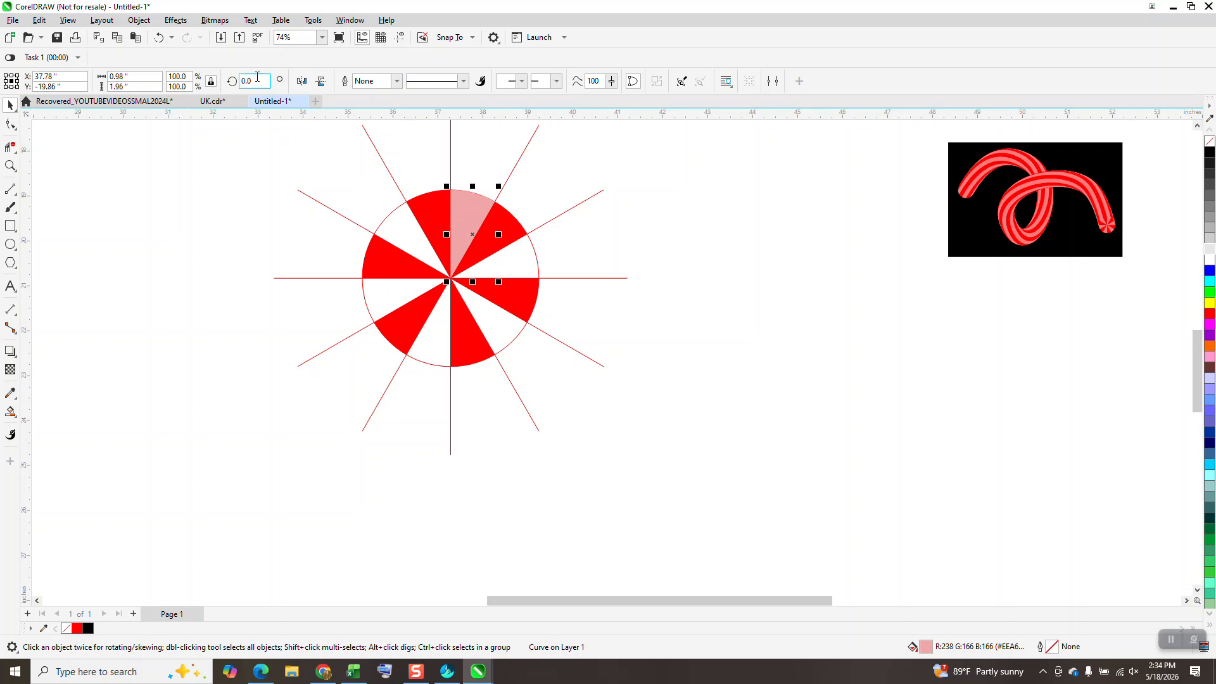
# Step: Create a copy of the pink segment rotated 60° about the circle's centre, and repeat it four times to fill the remaining gaps
pyautogui.write('60')
pyautogui.press('Return')
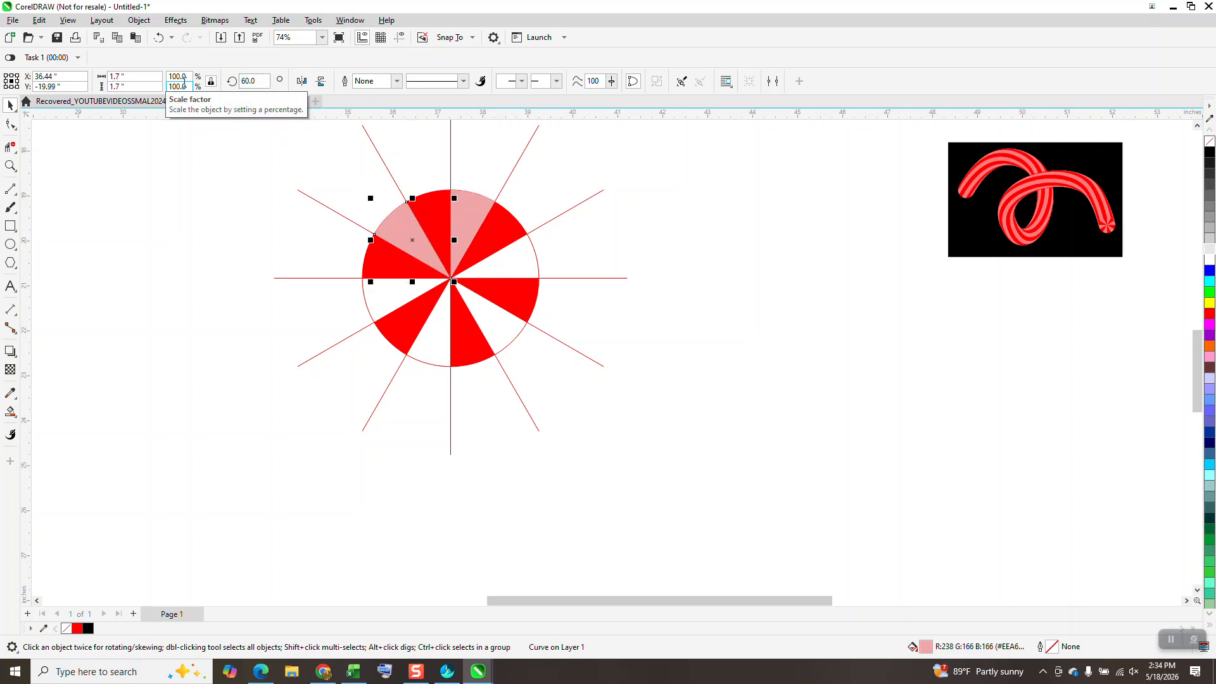
pyautogui.hotkey('ctrl', 'r')
pyautogui.hotkey('ctrl', 'r')
pyautogui.hotkey('ctrl', 'r')
pyautogui.hotkey('ctrl', 'r')
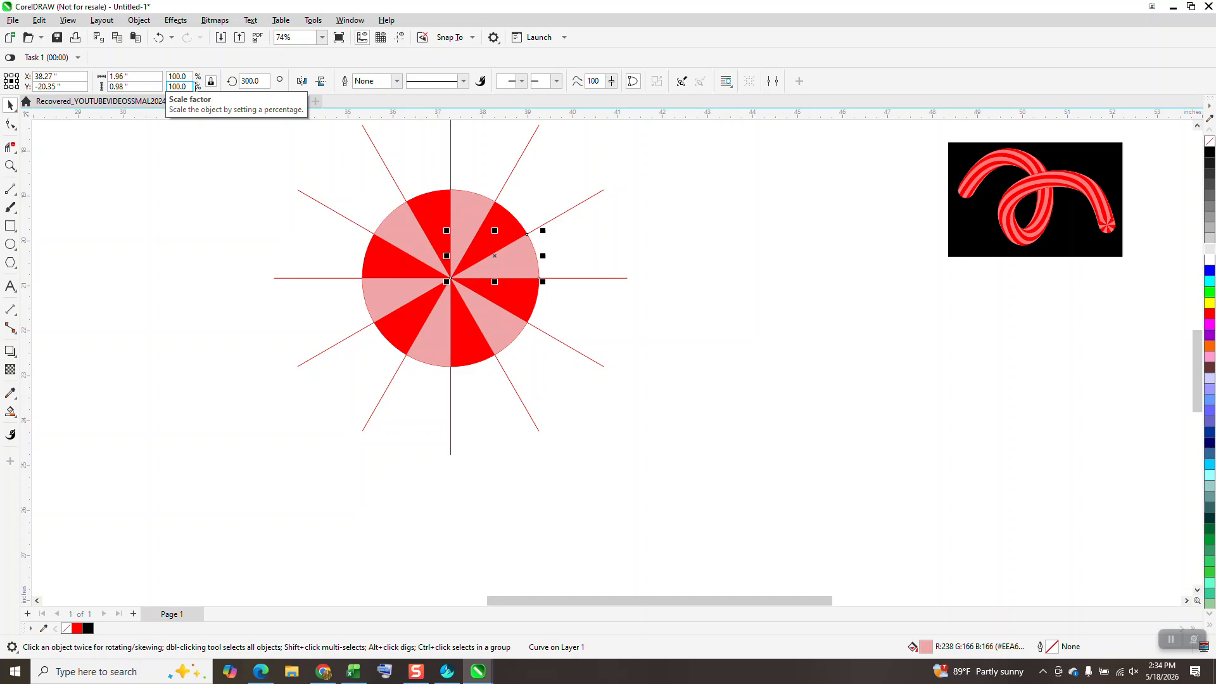
# Step: Delete the grouped circle and guide lines, and group the twelve red and pink segments into one wheel
pyautogui.click(583, 201)
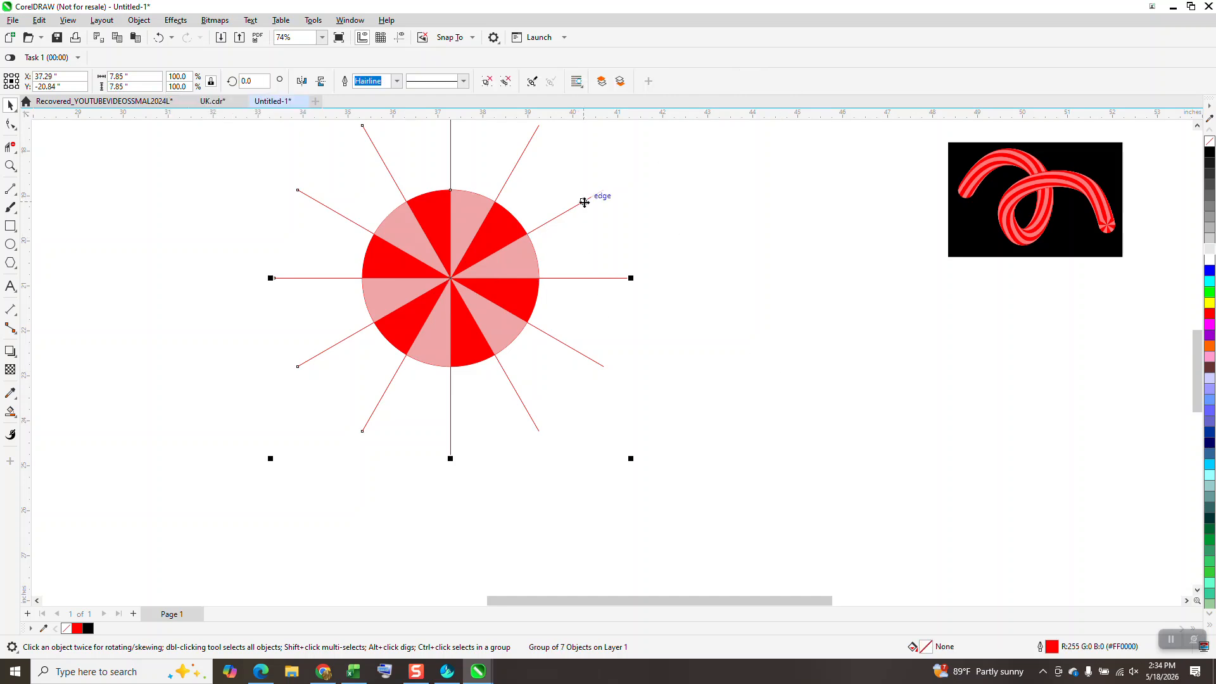
pyautogui.press('Delete')
pyautogui.moveTo(345, 285); pyautogui.dragTo(612, 424)
pyautogui.hotkey('ctrl', 'g')
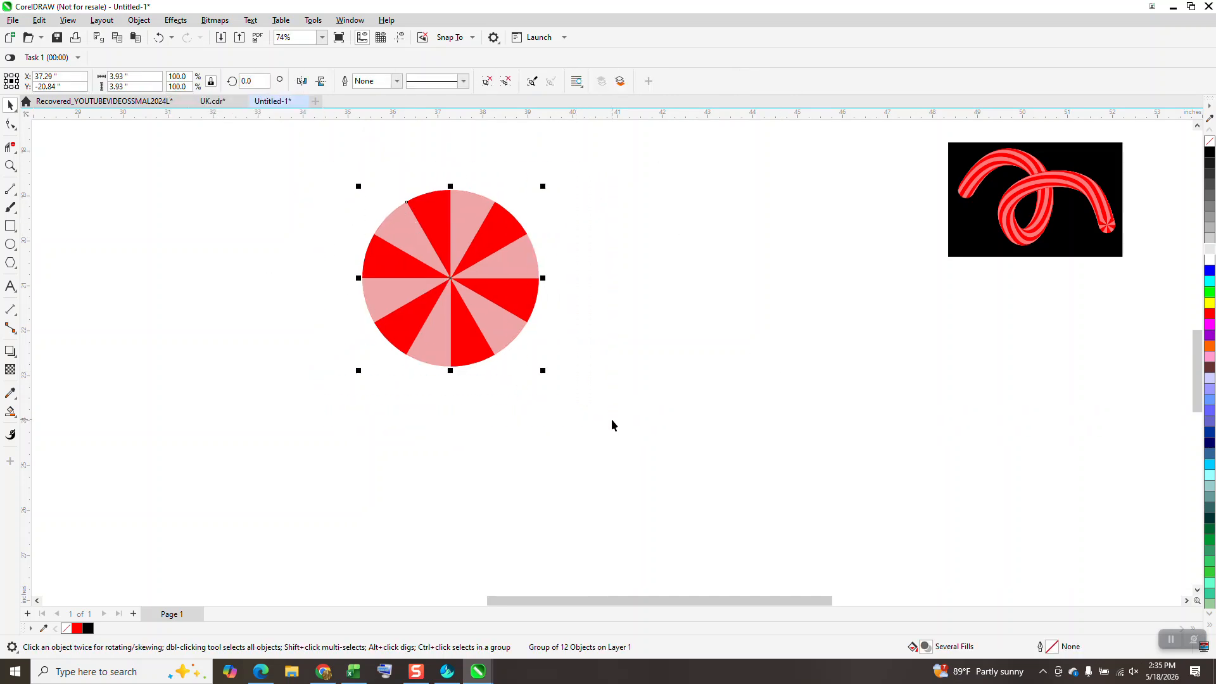
# Step: Scale the striped wheel down to about 0.66 in, and move the looping curve to just above it
pyautogui.scroll(-5, 397, 375)
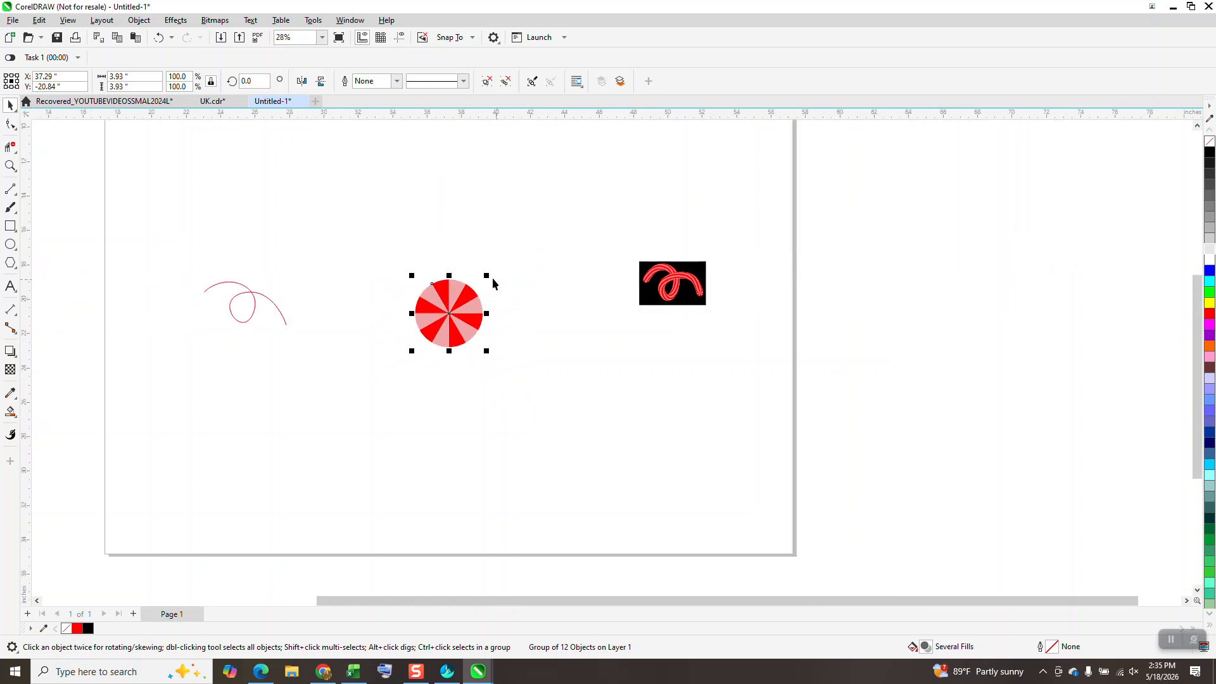
pyautogui.moveTo(486, 274); pyautogui.dragTo(433, 332)
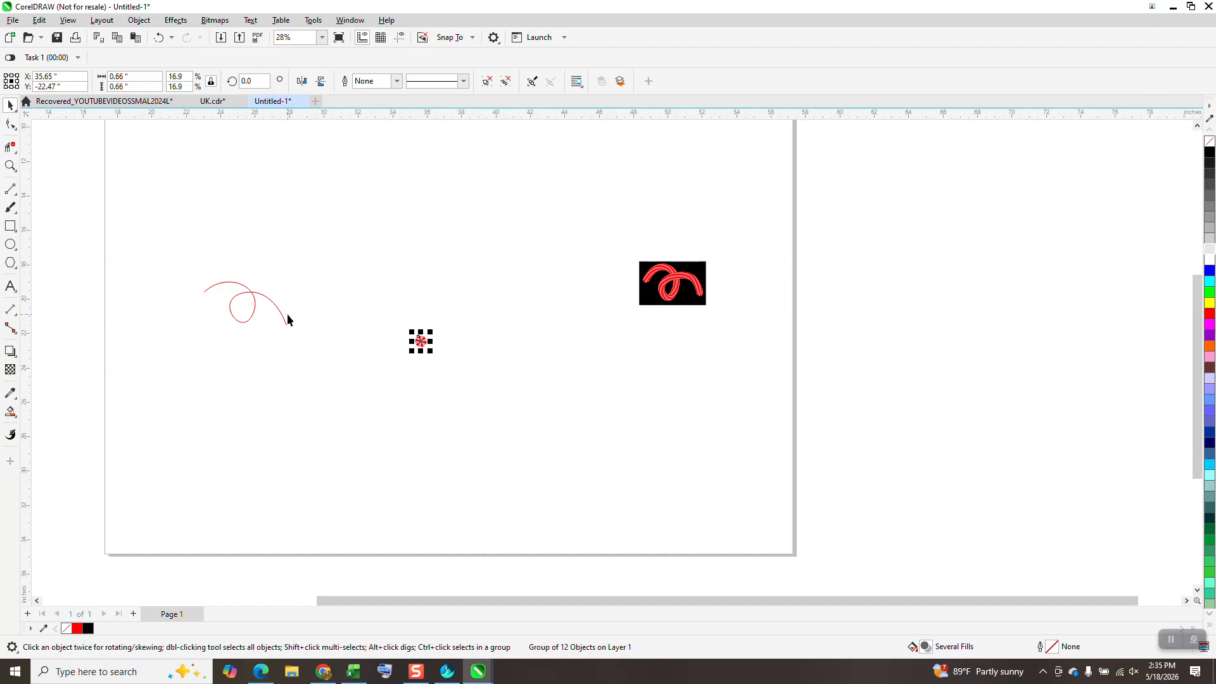
pyautogui.moveTo(278, 316); pyautogui.dragTo(455, 308)
pyautogui.press('z')
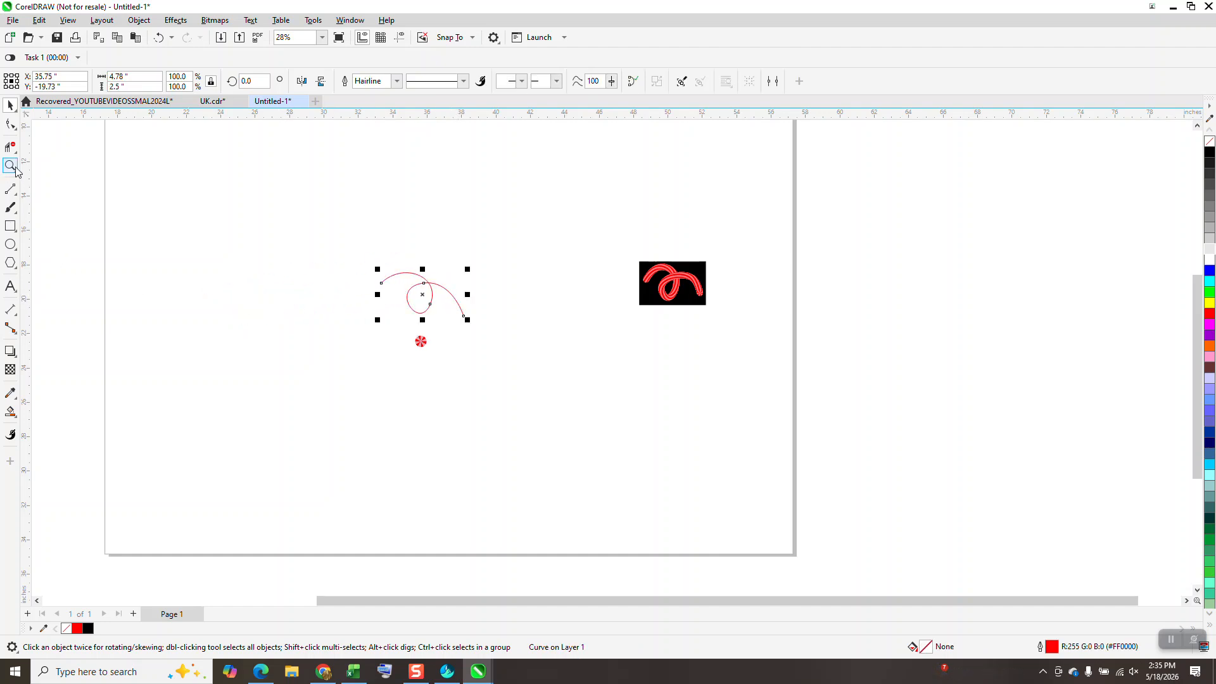
pyautogui.moveTo(385, 255); pyautogui.dragTo(556, 389)
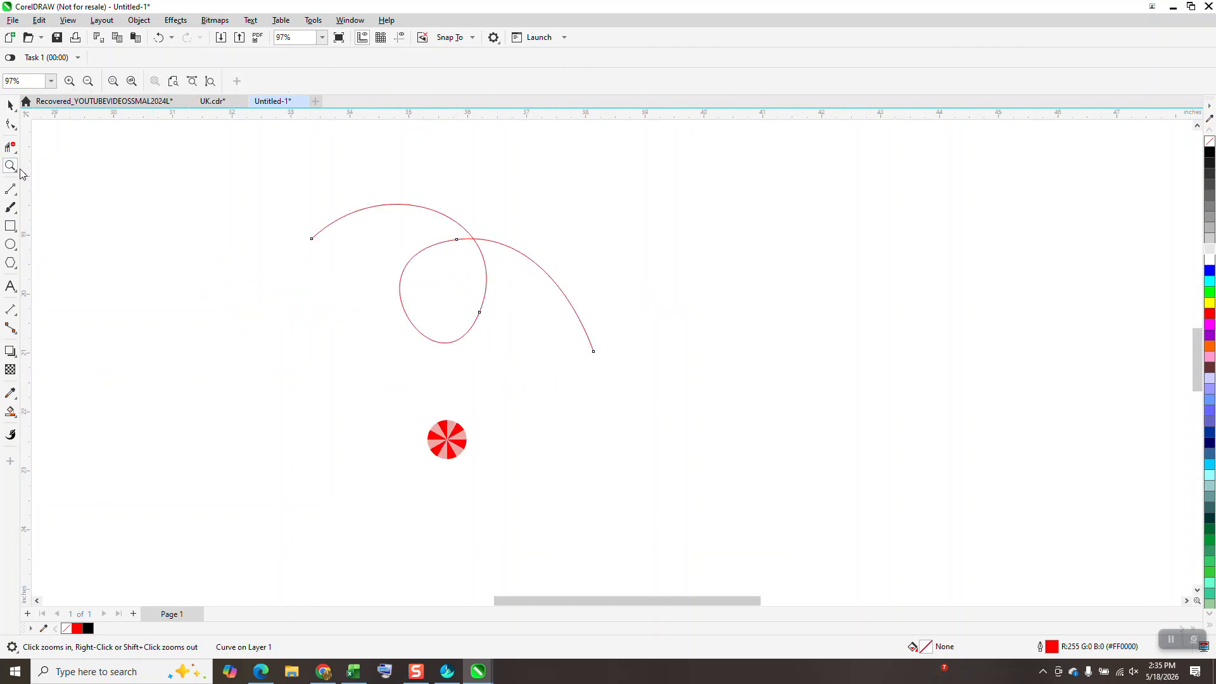
# Step: Scale the striped wheel down further to about 0.47 in, and place a copy to its right at the same height
pyautogui.click(11, 105)
pyautogui.click(444, 430)
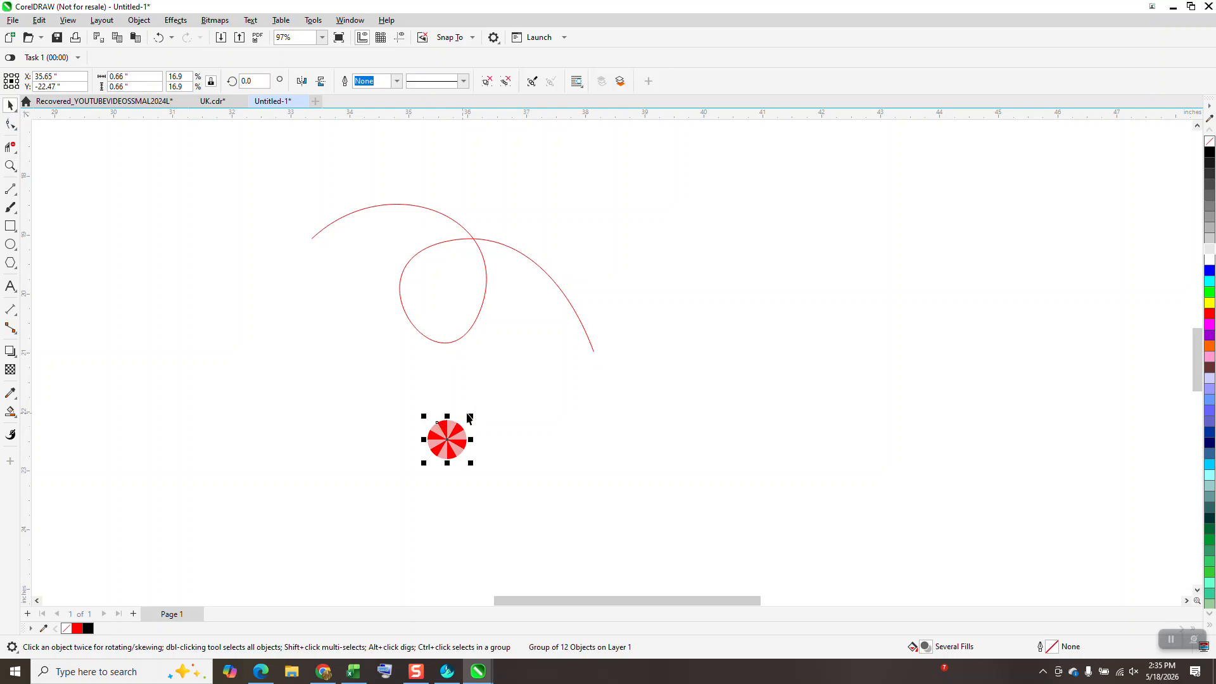
pyautogui.moveTo(473, 417); pyautogui.dragTo(460, 428)
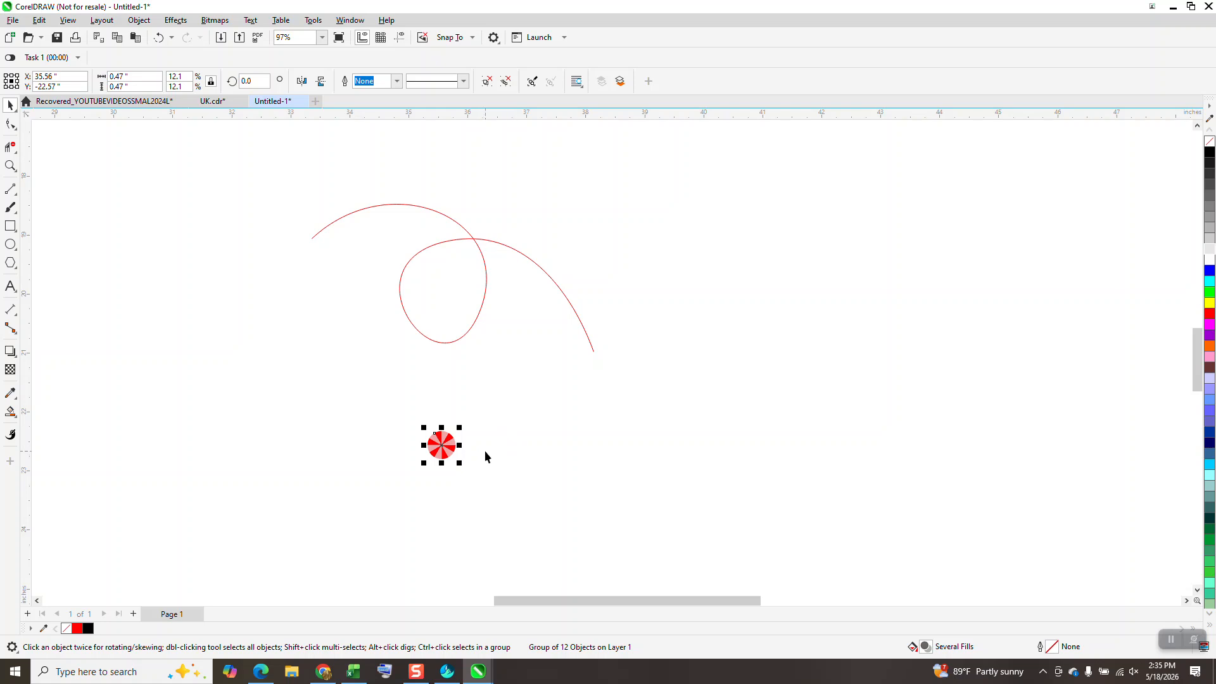
pyautogui.moveTo(445, 451); pyautogui.dragTo(581, 455)
# Step: Blend the two striped wheels into each other with 999 steps
pyautogui.moveTo(397, 412); pyautogui.dragTo(626, 488)
pyautogui.click(175, 20)
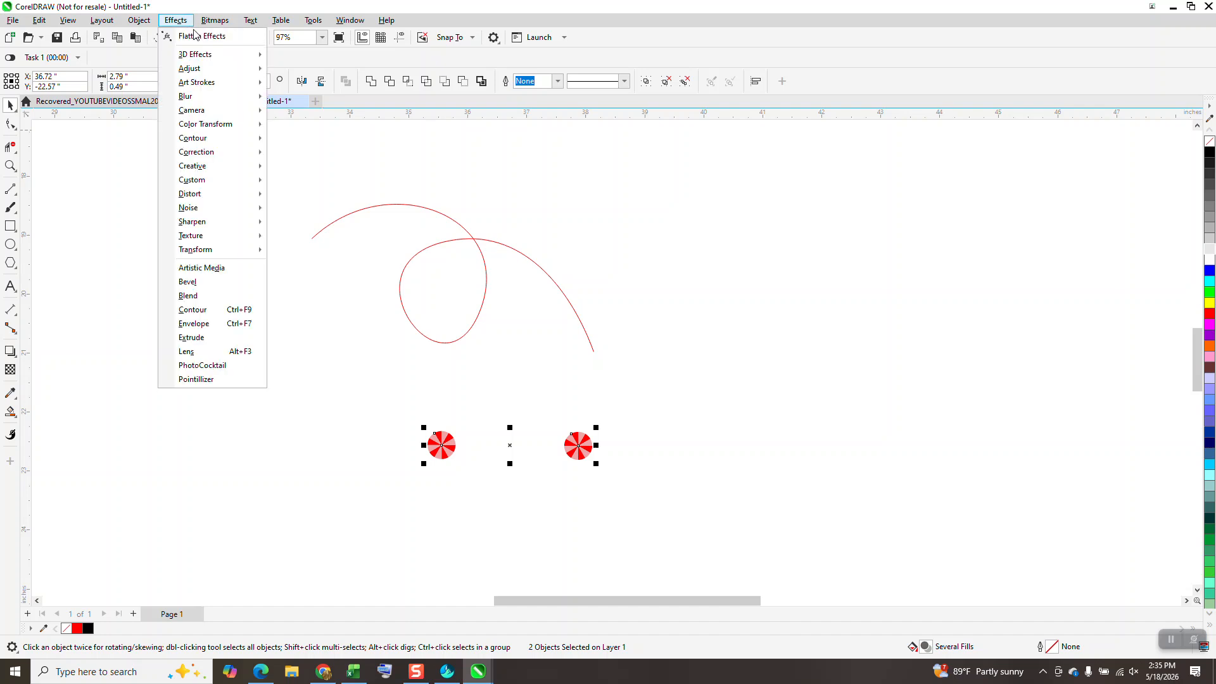
pyautogui.click(215, 296)
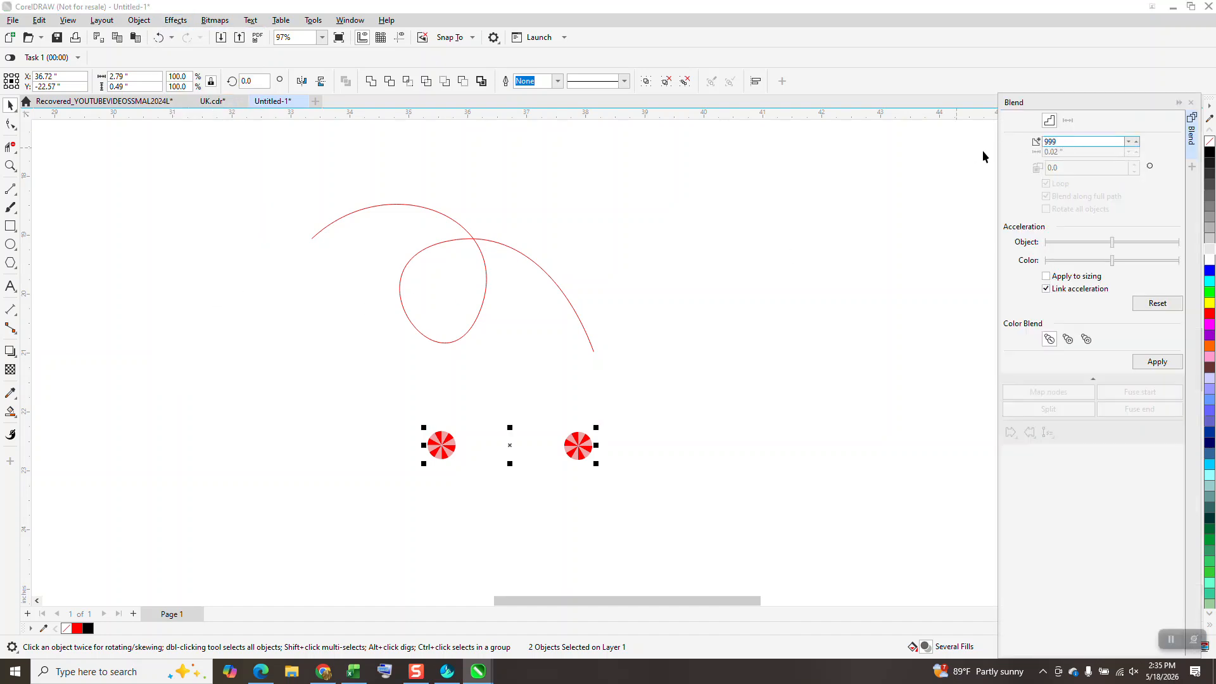
pyautogui.click(1154, 369)
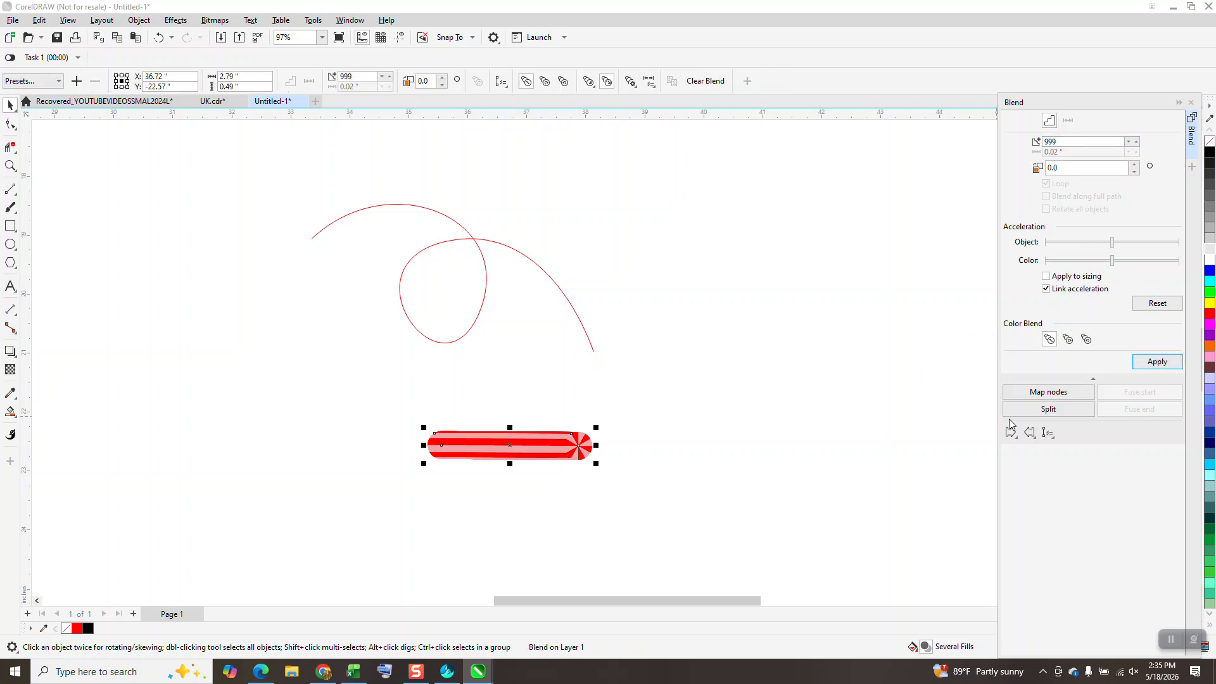
# Step: Attach the striped blend to the looping curve as its new path, and make it blend along the full path
pyautogui.click(1054, 441)
pyautogui.click(1066, 449)
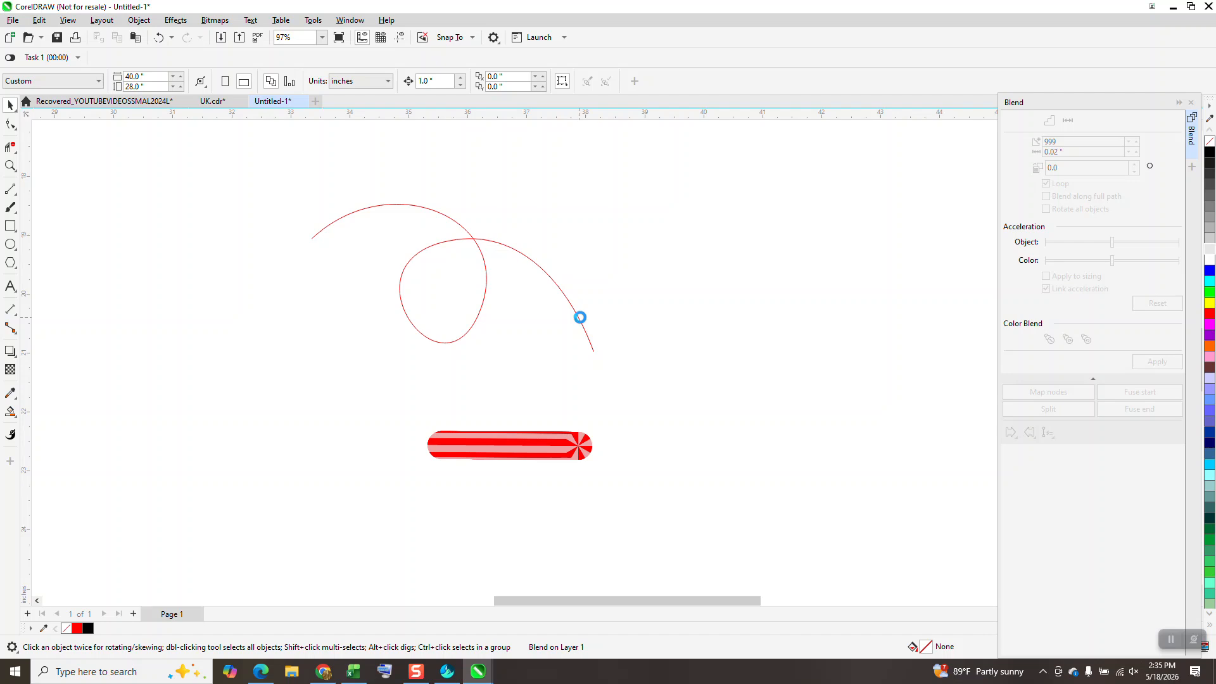
pyautogui.click(582, 322)
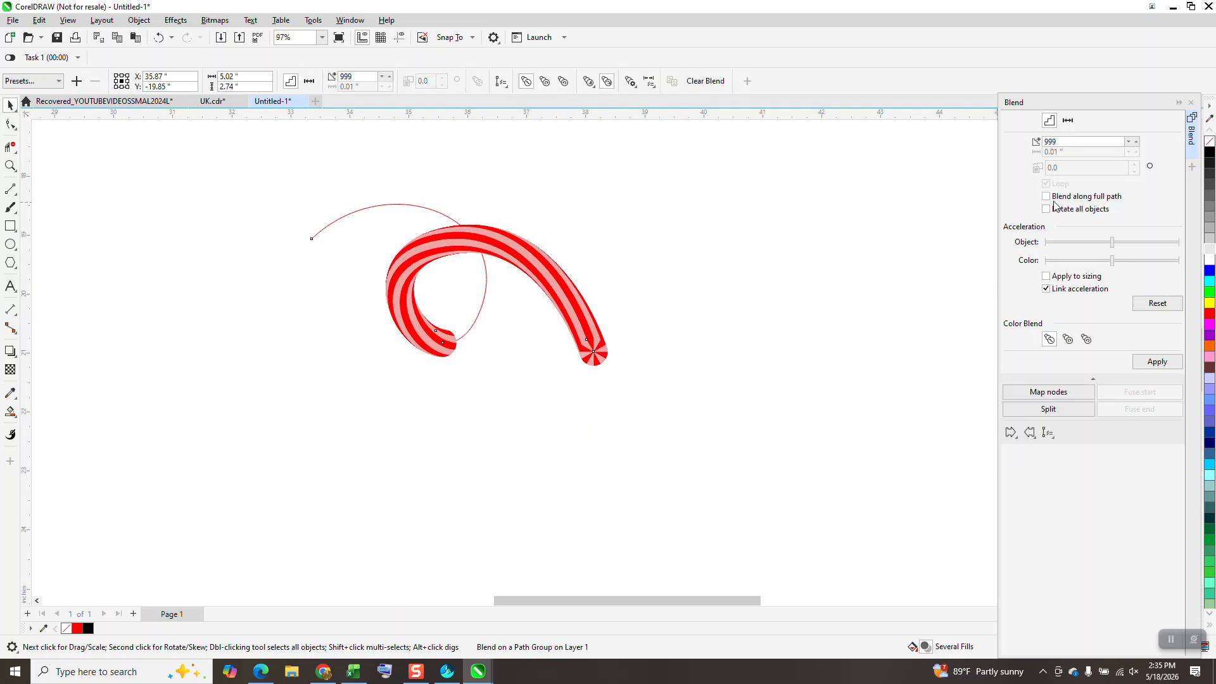
pyautogui.click(1048, 197)
pyautogui.click(1154, 361)
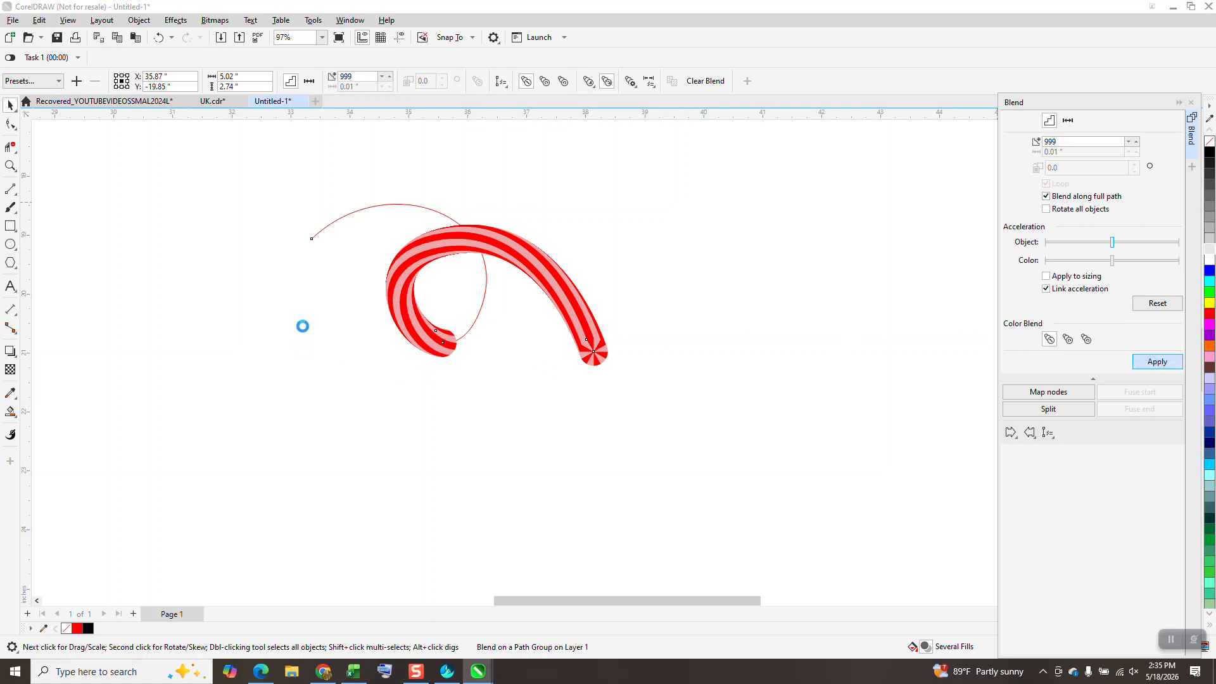
# Step: Break the candy tube's blend apart from the looping curve and its two end wheels
pyautogui.moveTo(268, 182); pyautogui.dragTo(659, 405)
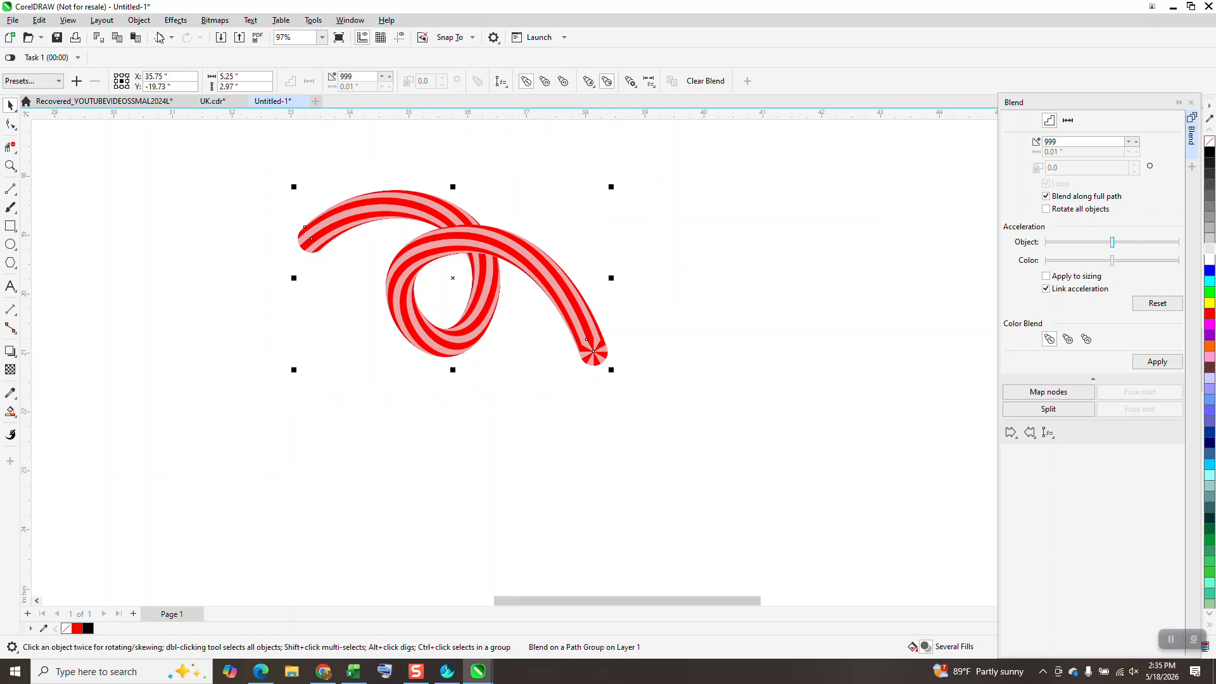
pyautogui.click(139, 20)
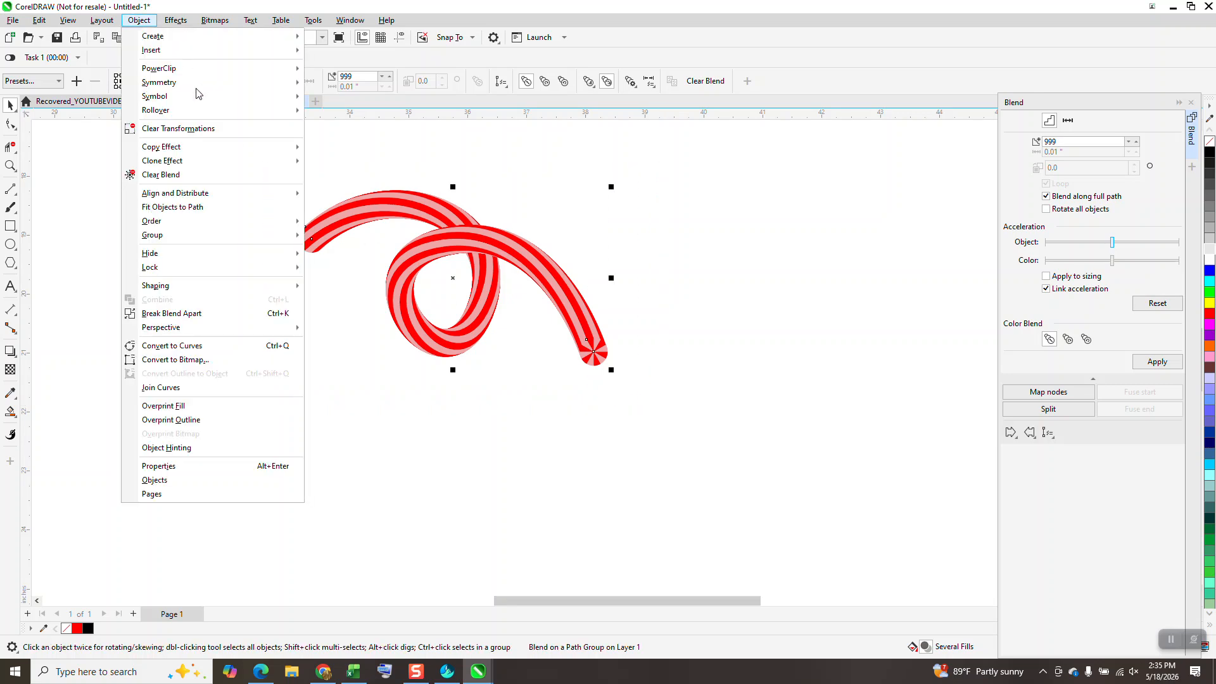
pyautogui.click(197, 315)
# Step: Examine the stripe edges on the candy tube's lower arm up close
pyautogui.click(10, 166)
pyautogui.moveTo(516, 234); pyautogui.dragTo(658, 346)
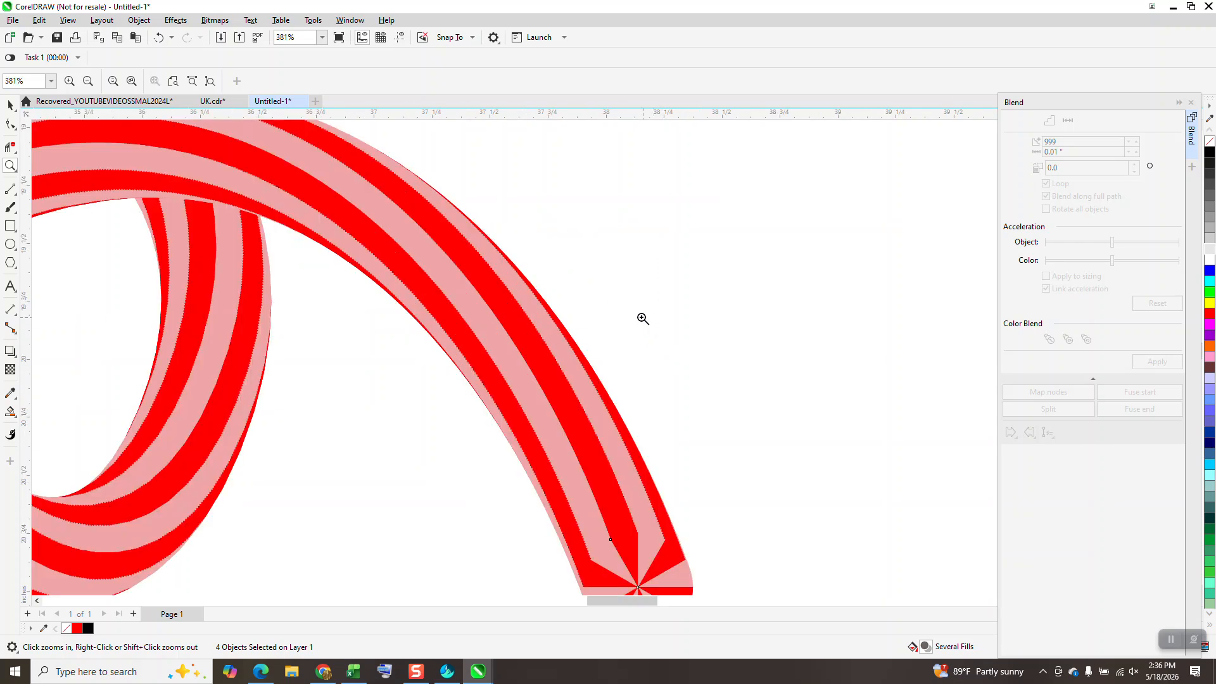
pyautogui.scroll(-1, 630, 308)
pyautogui.moveTo(546, 312); pyautogui.dragTo(711, 424)
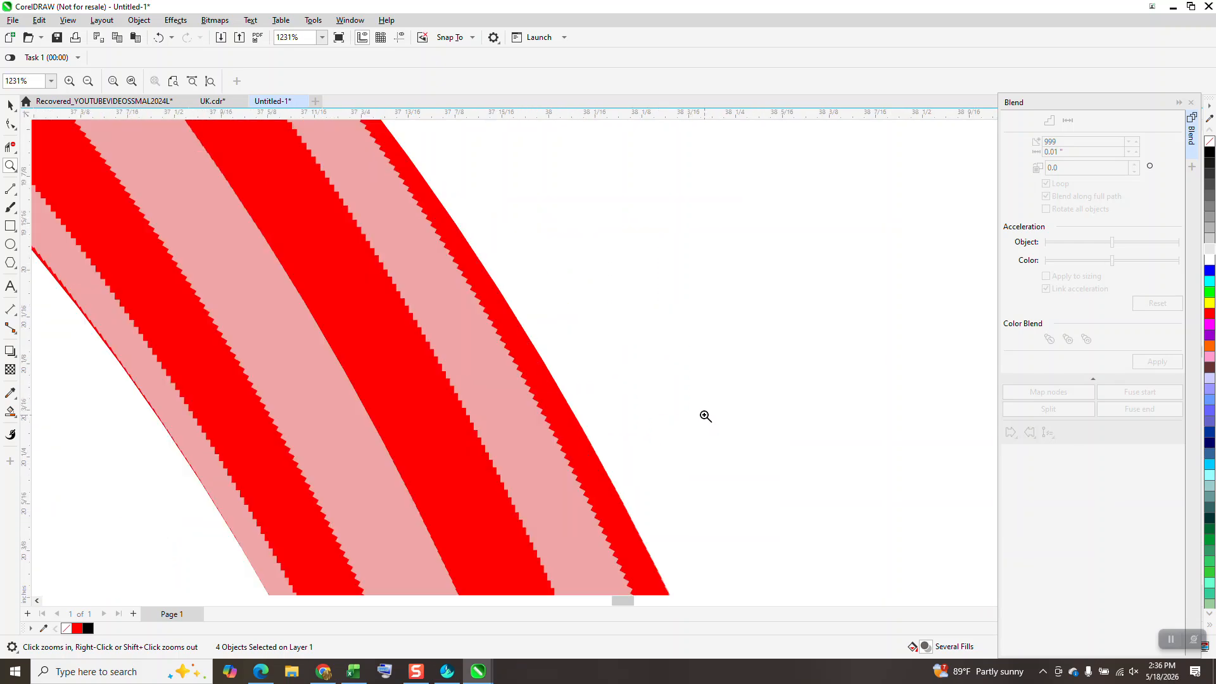
pyautogui.scroll(-3, 573, 398)
pyautogui.scroll(-5, 592, 335)
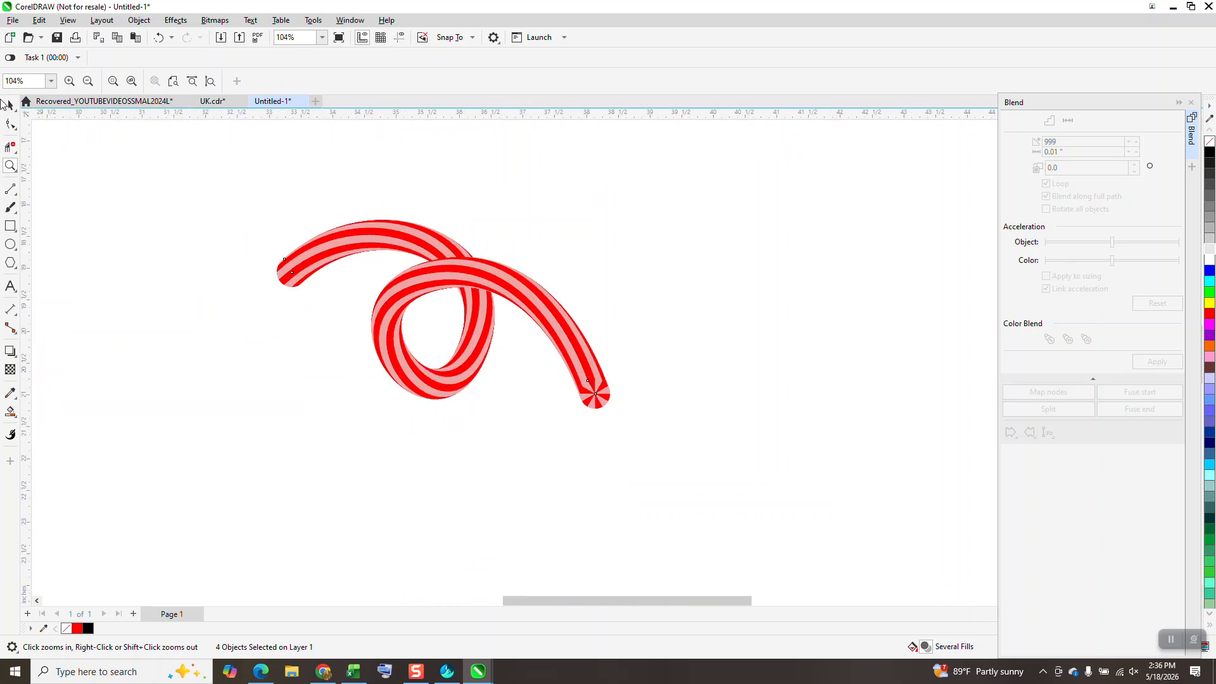
# Step: Move the group of blended wheels about 4 in to the right, away from the path curve and end wheels
pyautogui.click(9, 106)
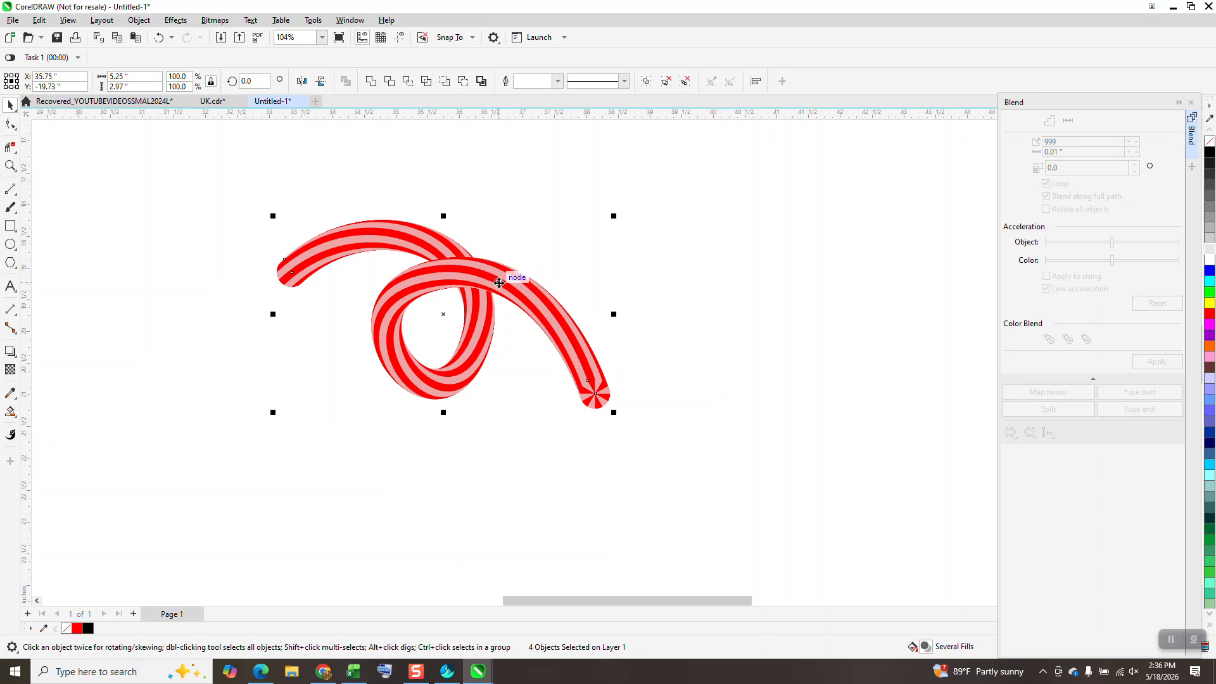
pyautogui.click(520, 237)
pyautogui.hotkey('ctrl', 'a')
pyautogui.moveTo(446, 315); pyautogui.dragTo(707, 289)
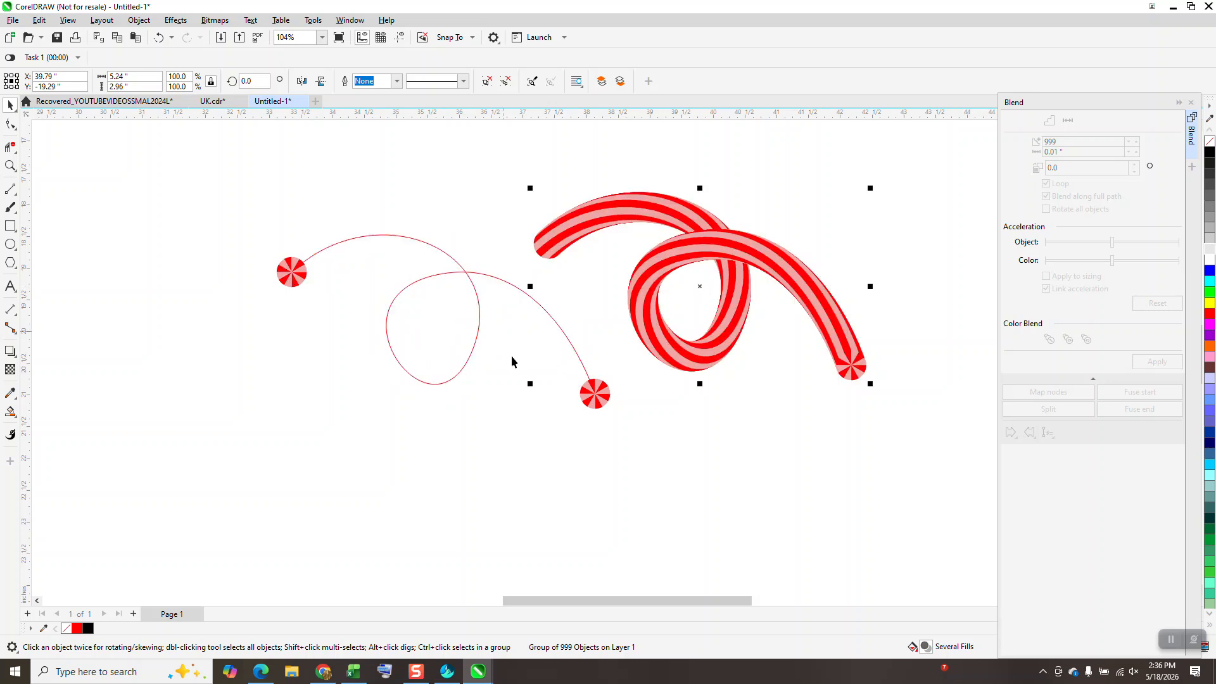
# Step: Delete the leftover looping curve and the two striped end wheels
pyautogui.click(332, 247)
pyautogui.click(303, 266)
pyautogui.press('Delete')
pyautogui.click(583, 395)
pyautogui.press('Delete')
# Step: Draw a rectangle about 5.67 by 3.59 in around the candy tube, and give it a black fill with no outline
pyautogui.click(11, 226)
pyautogui.moveTo(516, 180); pyautogui.dragTo(877, 408)
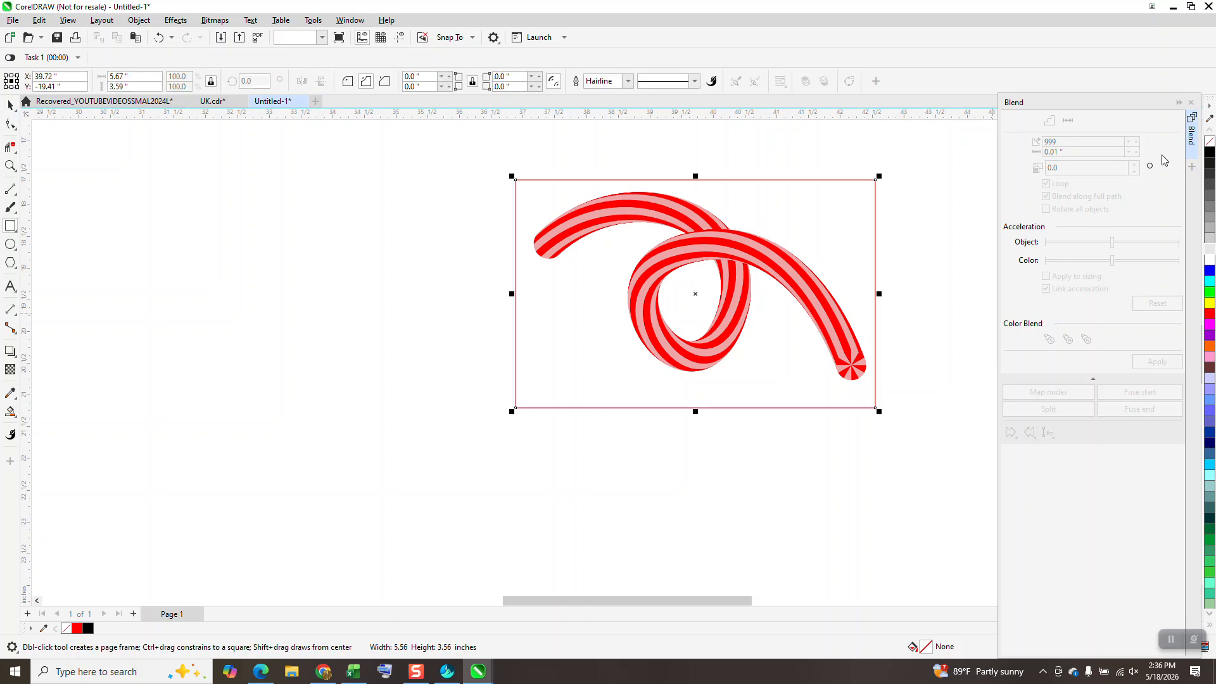
pyautogui.click(1191, 103)
pyautogui.click(1210, 155)
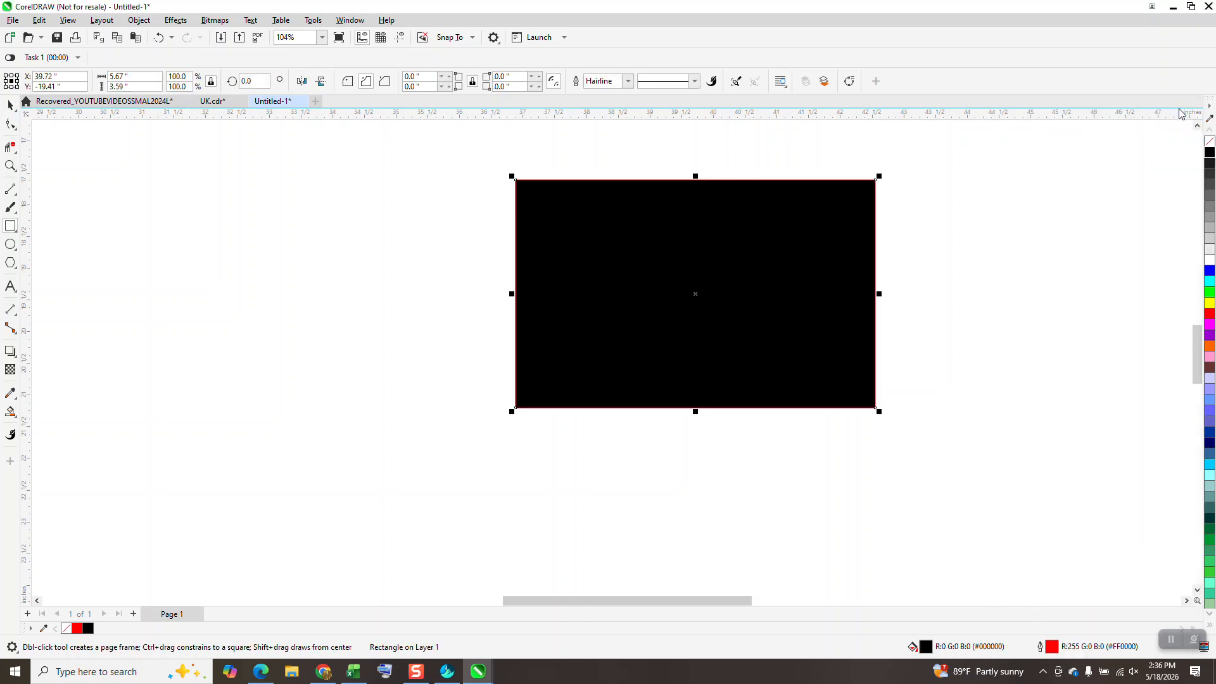
pyautogui.rightClick(1208, 140)
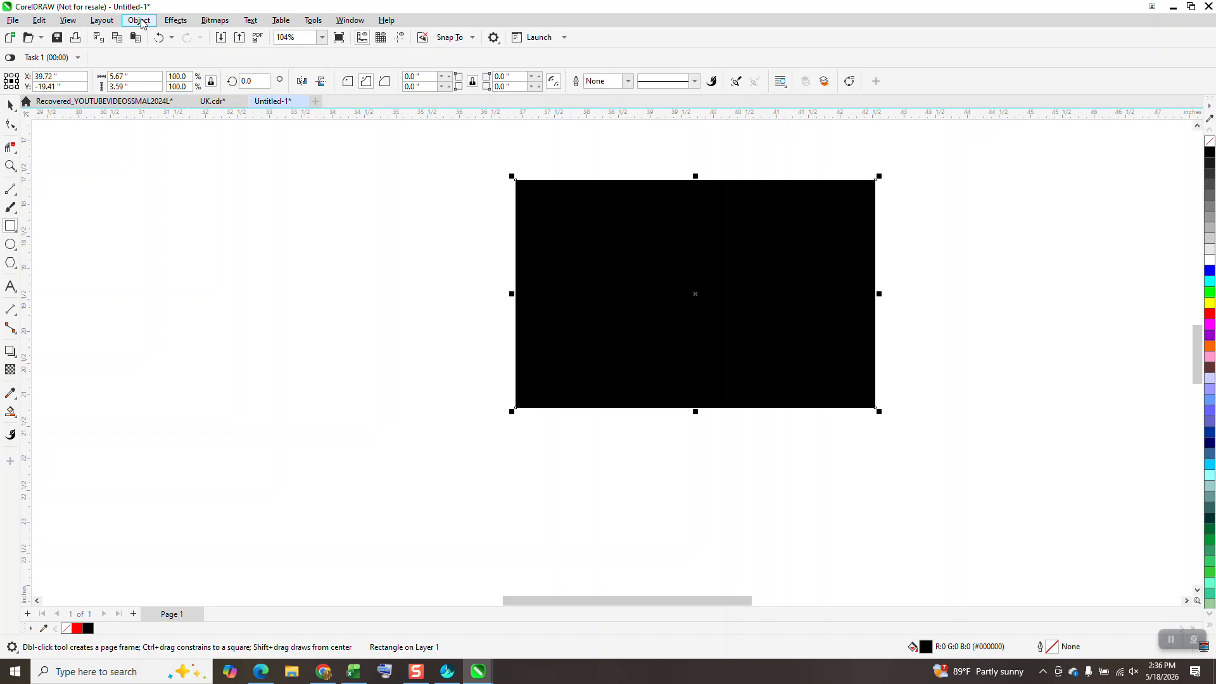
# Step: Send the black rectangle to the back of the page, behind the candy tube
pyautogui.click(139, 19)
pyautogui.moveTo(165, 220)
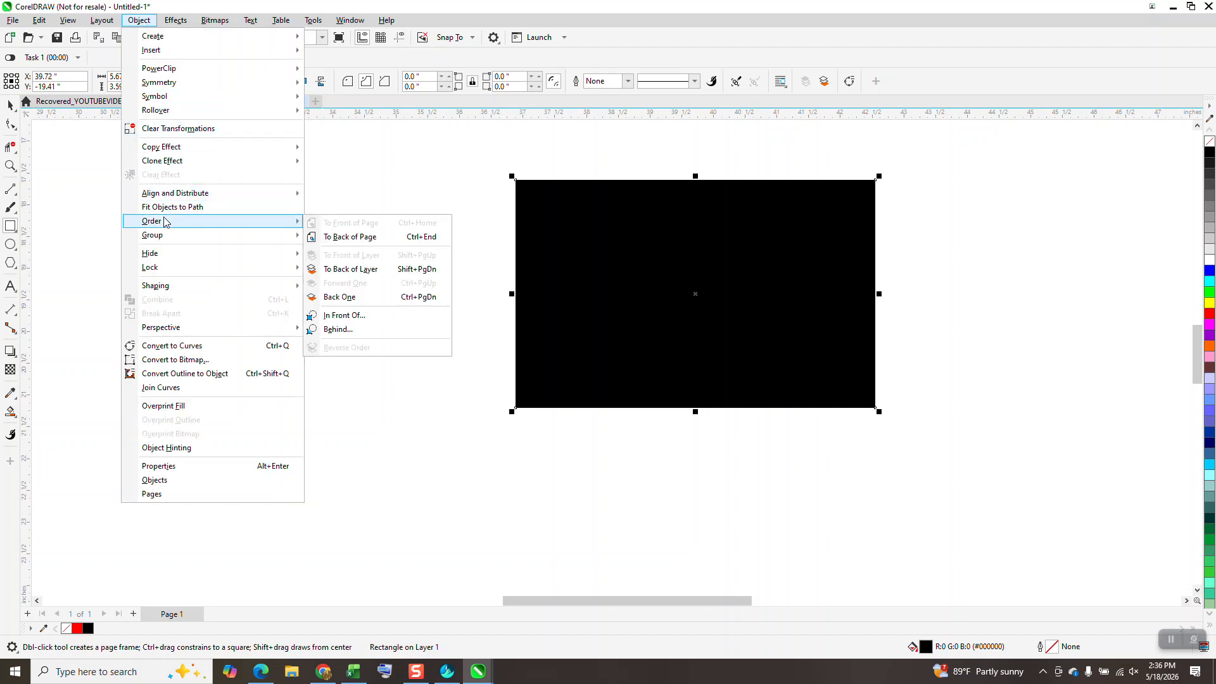
pyautogui.click(344, 240)
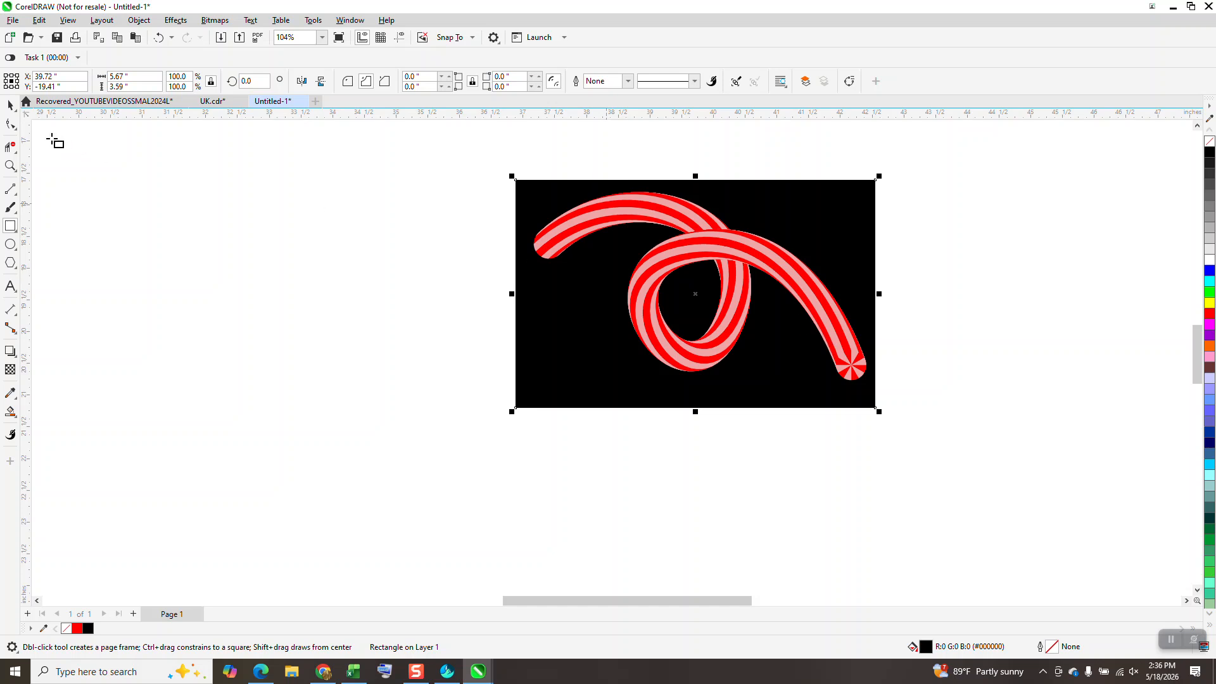
pyautogui.click(10, 166)
pyautogui.moveTo(507, 188); pyautogui.dragTo(889, 394)
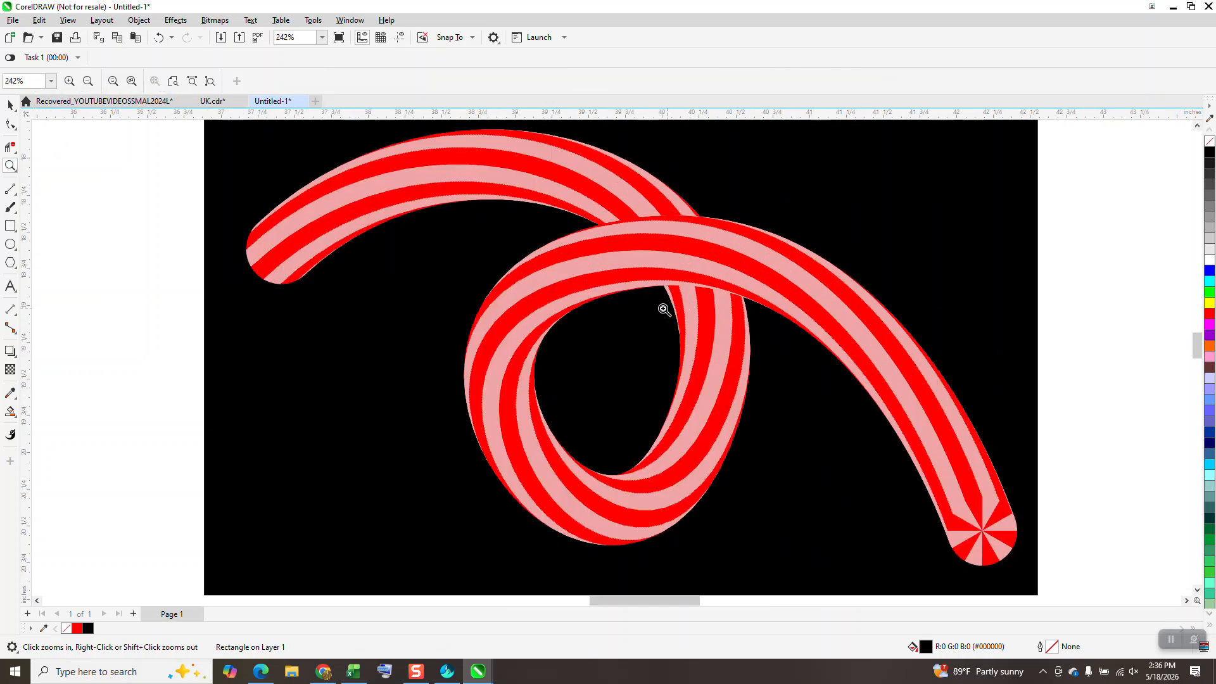